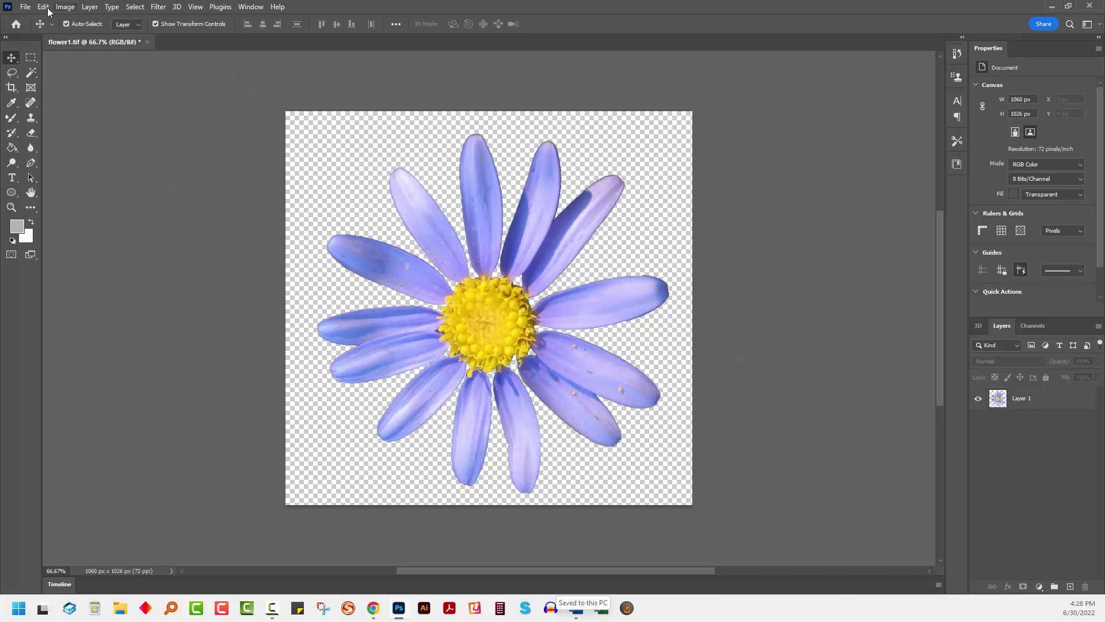
# - Create a new 1920×1080 px, 300 ppi document with a transparent background
pyautogui.click(25, 6)
pyautogui.click(34, 19)
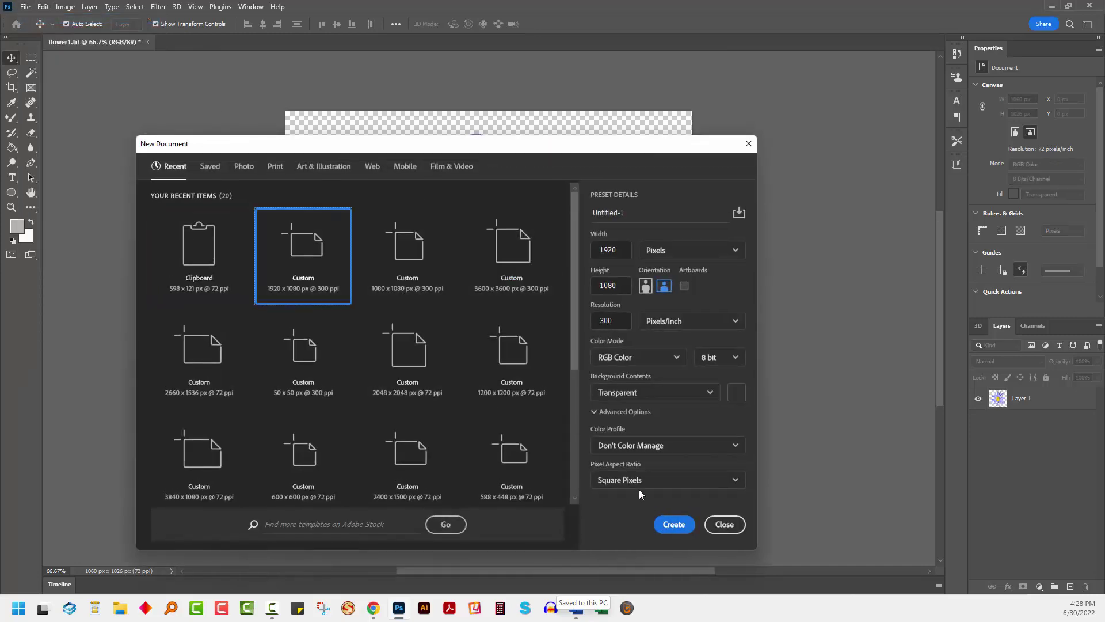
pyautogui.click(675, 523)
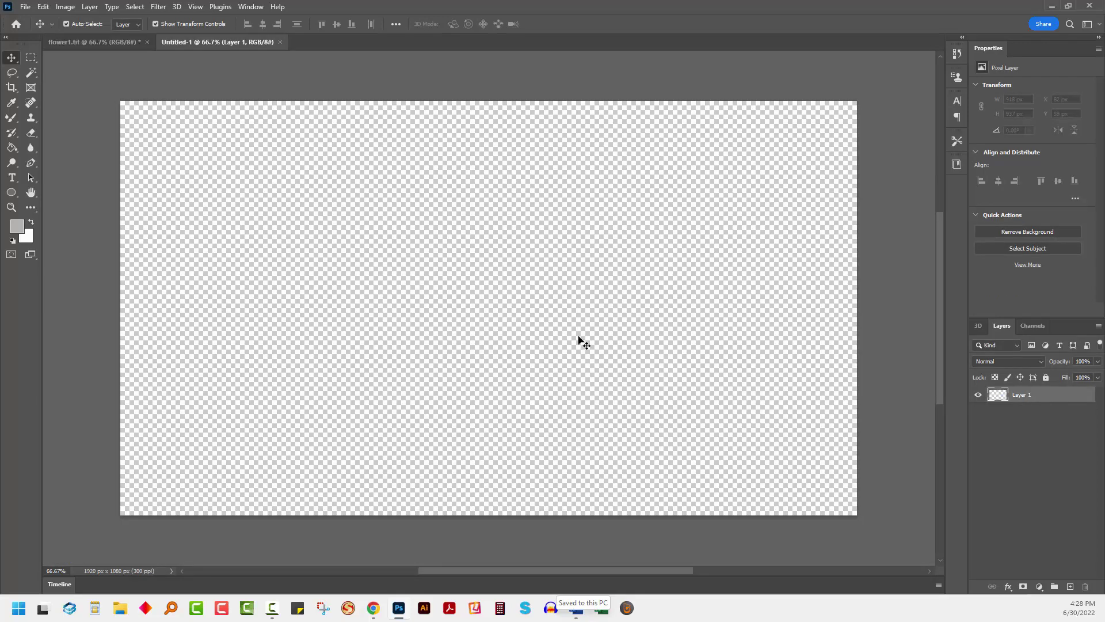
# - Copy the flower1.tif daisy into Untitled-1, scale it to 33.55% in the top-right corner, and add an empty layer
pyautogui.click(96, 39)
pyautogui.moveTo(1009, 397); pyautogui.dragTo(449, 296)
pyautogui.moveTo(268, 470); pyautogui.dragTo(503, 233)
pyautogui.moveTo(554, 194); pyautogui.dragTo(781, 197)
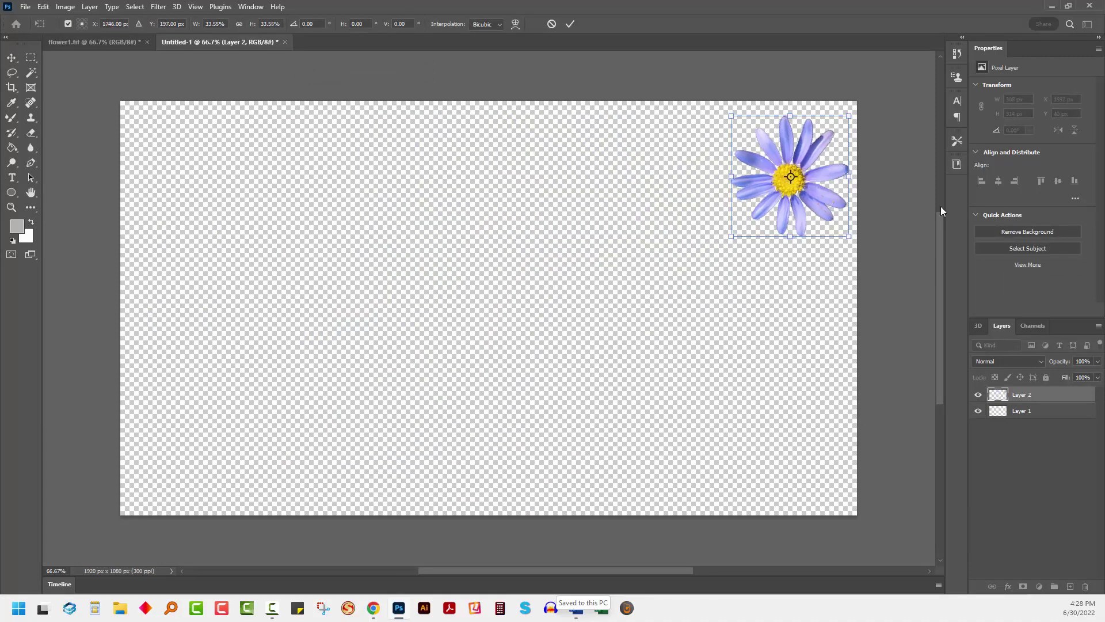
pyautogui.click(574, 25)
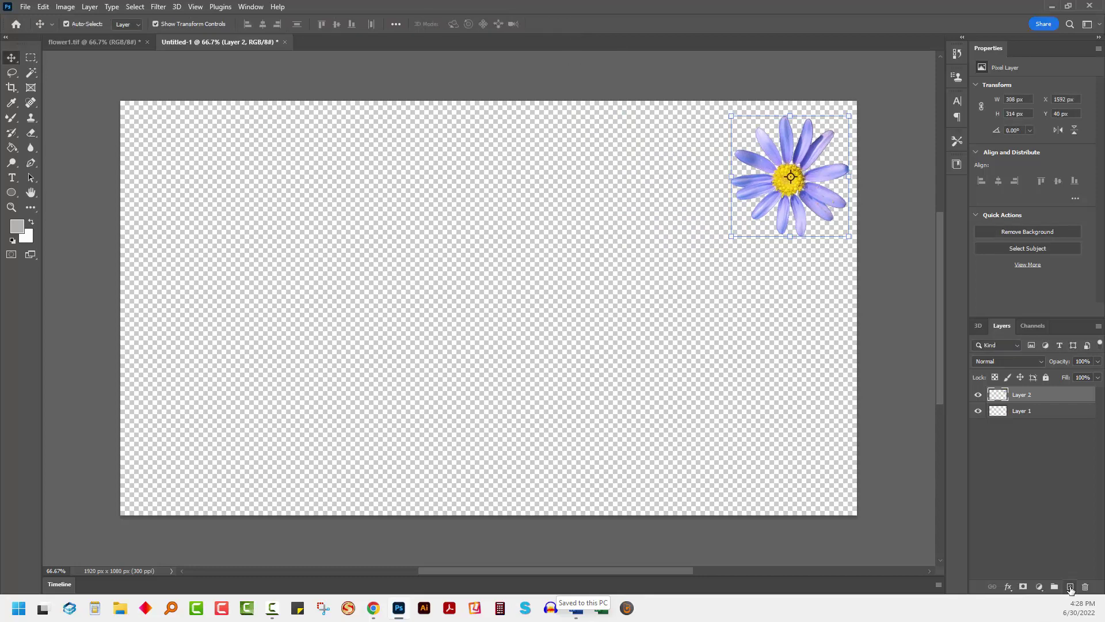
pyautogui.click(1070, 586)
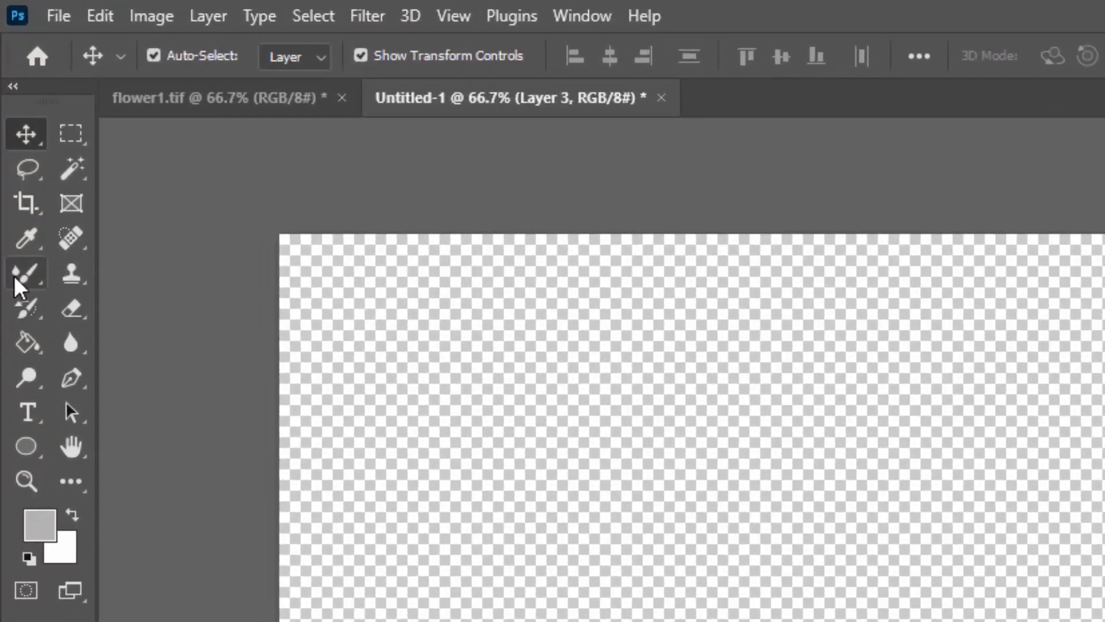
# - Switch from the Brush Tool to the Mixer Brush Tool
pyautogui.click(14, 276)
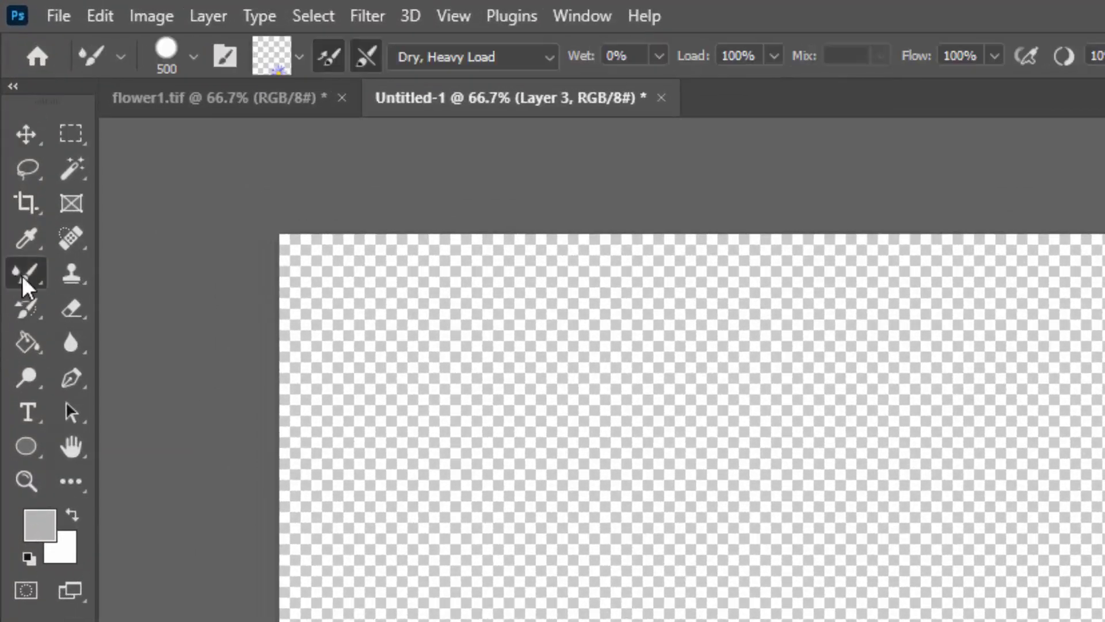
pyautogui.rightClick(26, 275)
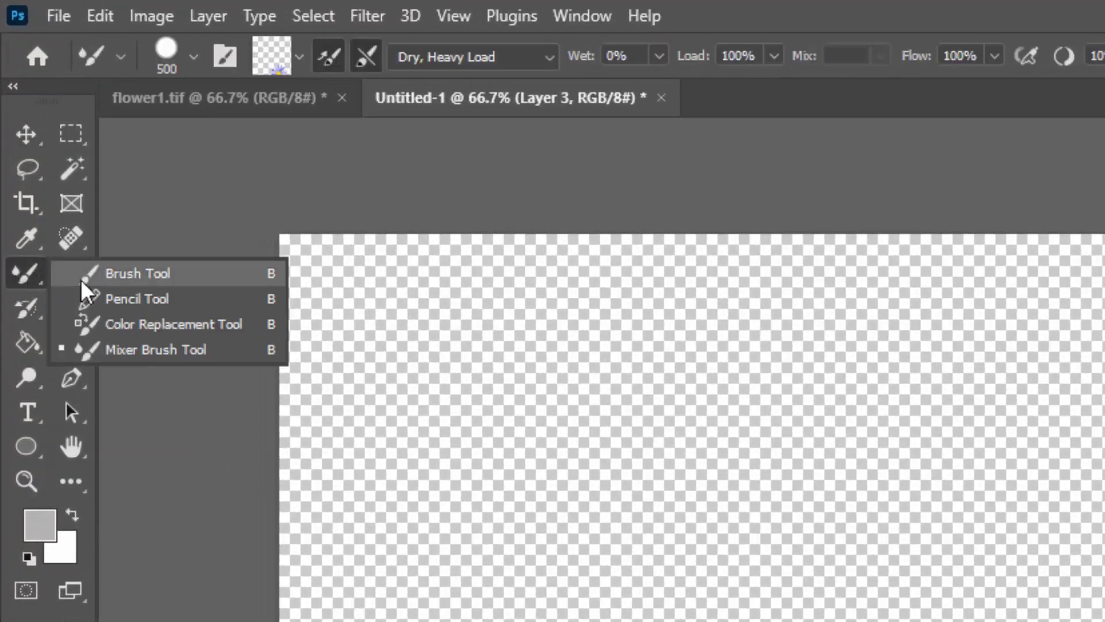
pyautogui.click(118, 347)
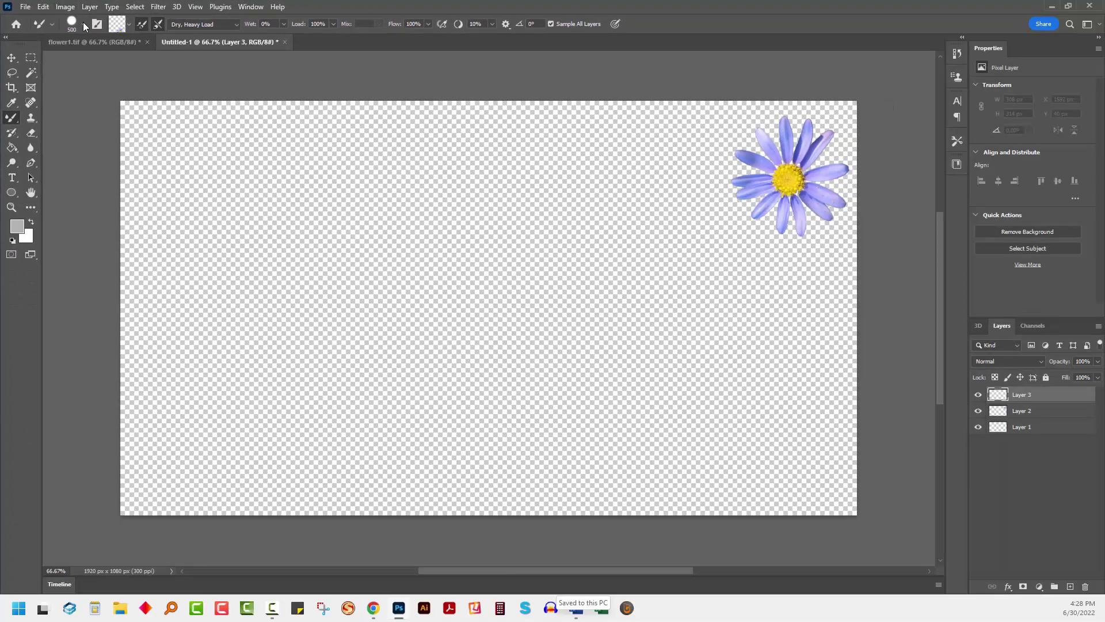
# - Choose the Hard Round brush tip, declining to restore the Legacy Brushes set
pyautogui.click(193, 56)
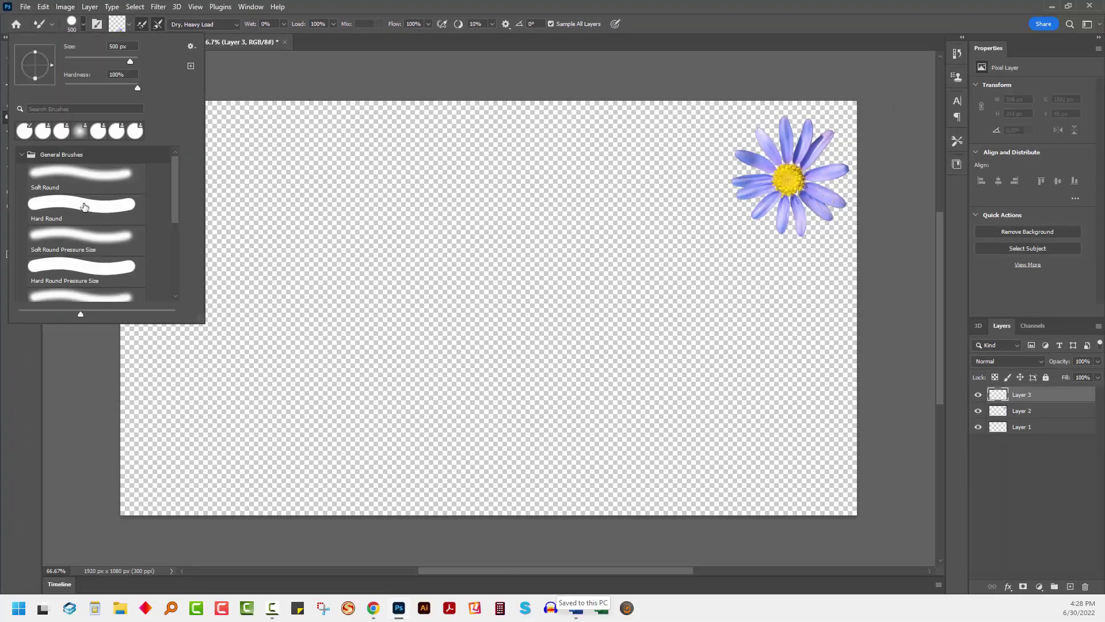
pyautogui.click(23, 155)
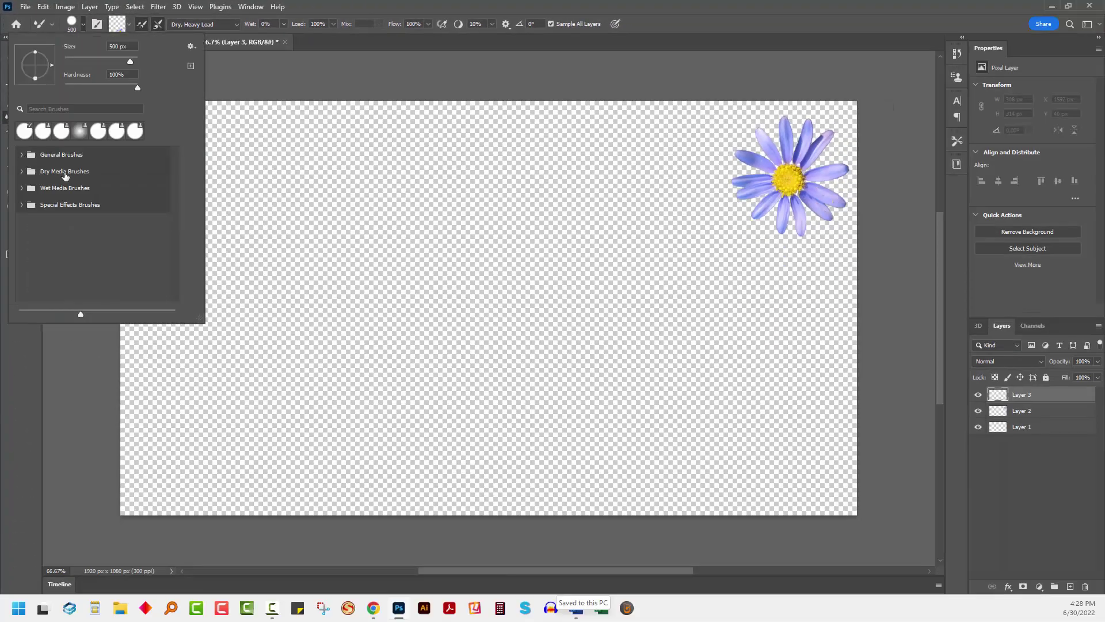
pyautogui.click(21, 155)
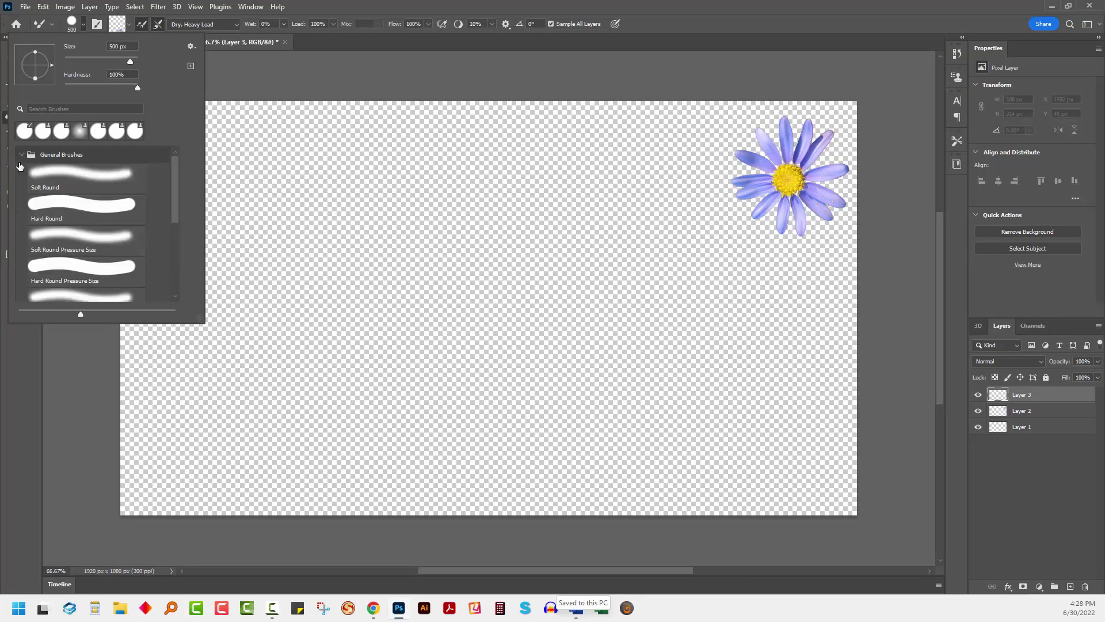
pyautogui.click(191, 46)
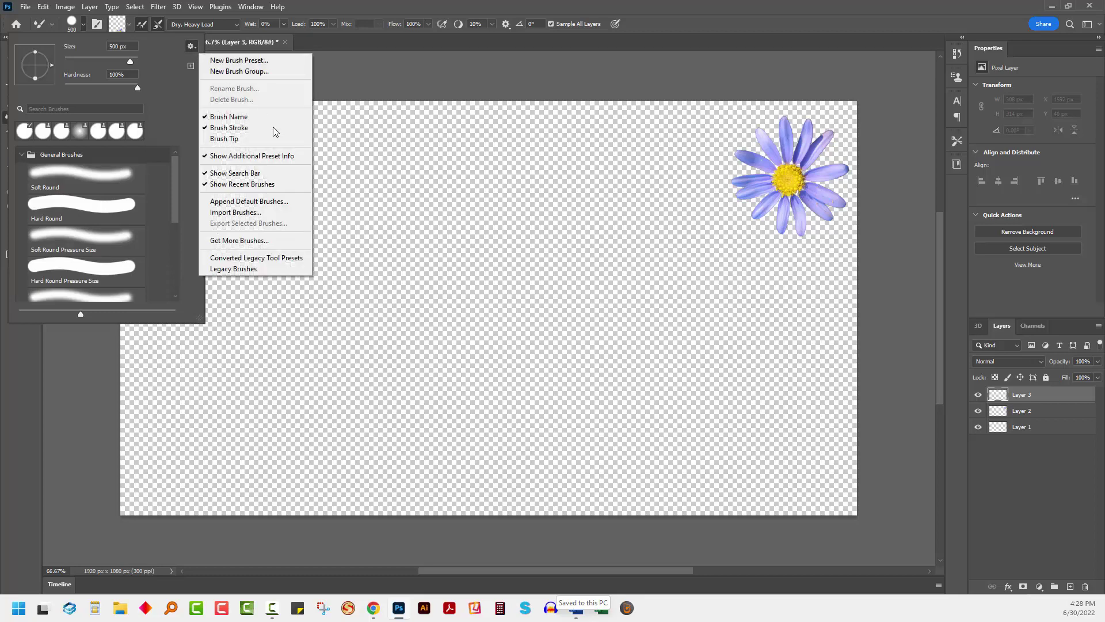
pyautogui.click(241, 269)
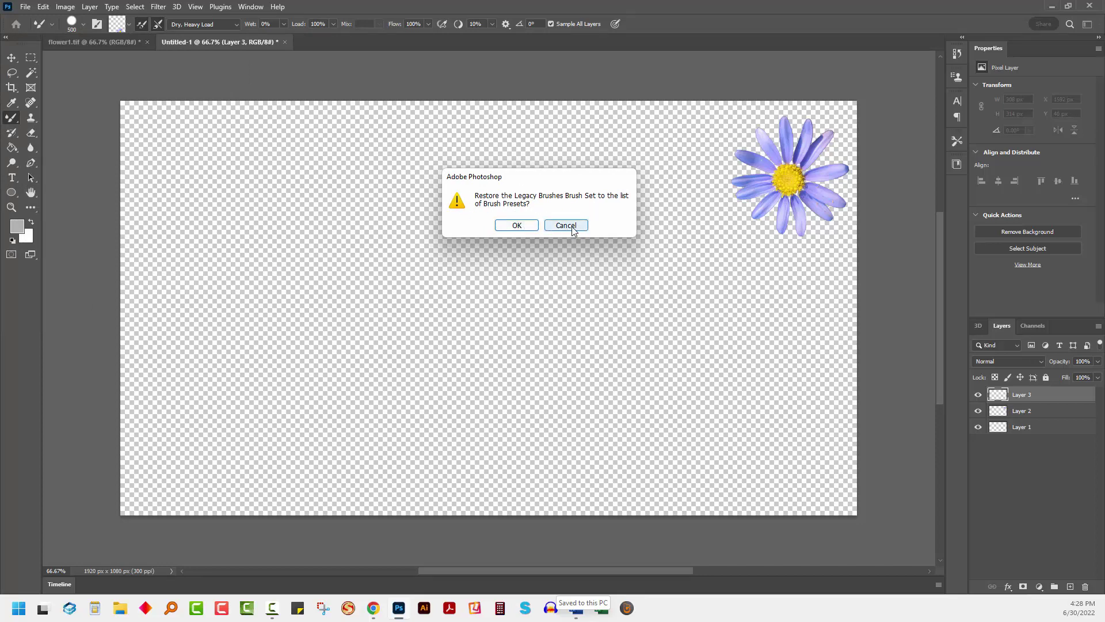
pyautogui.click(566, 225)
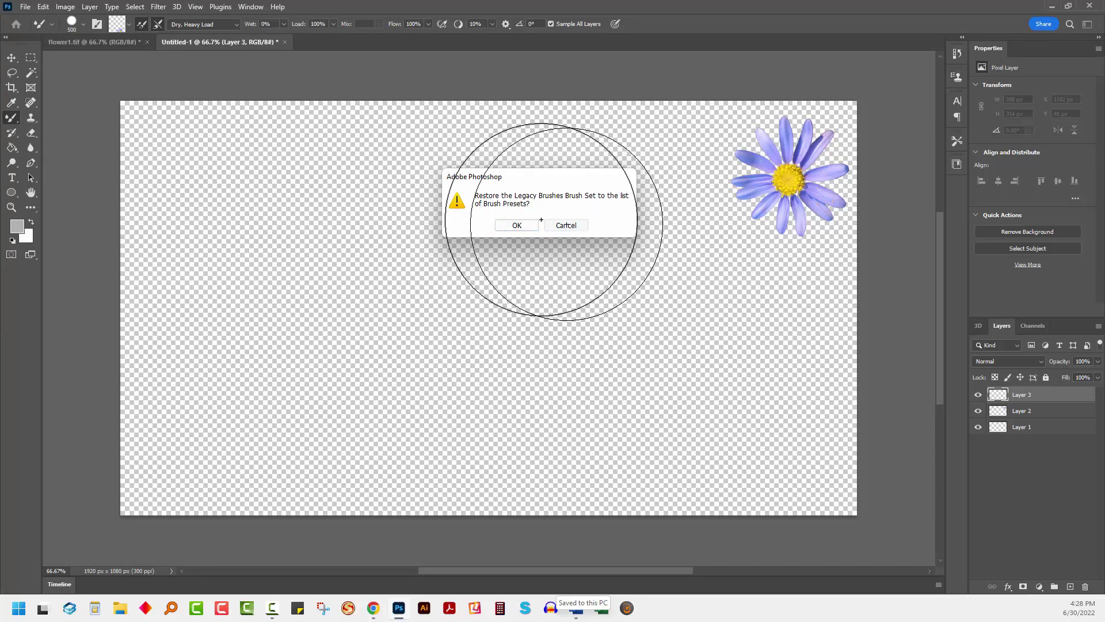
pyautogui.click(79, 25)
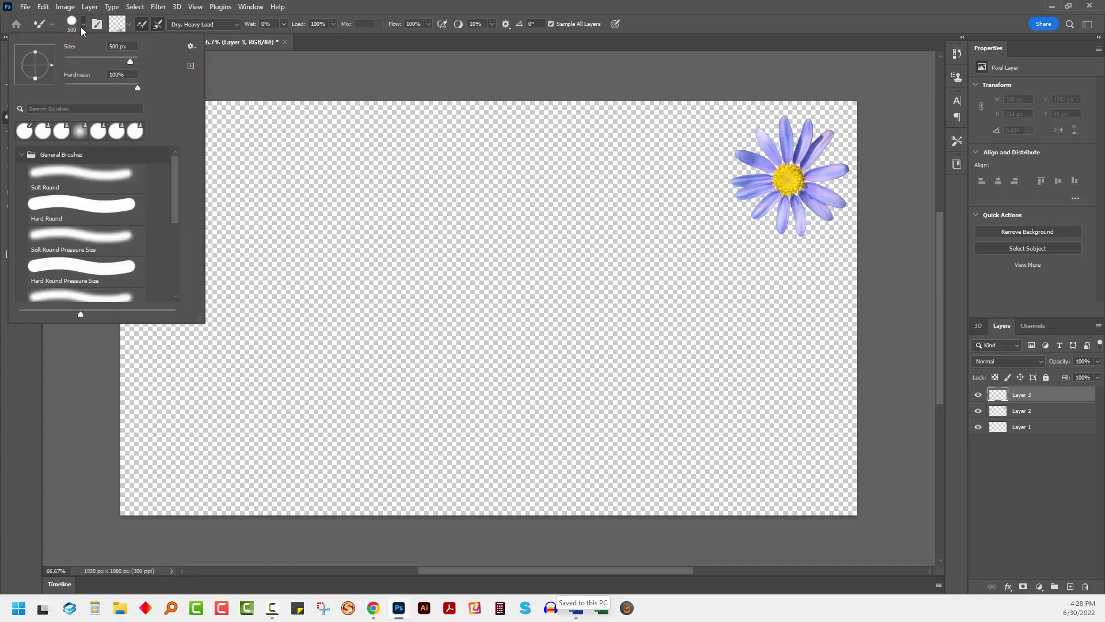
pyautogui.click(44, 204)
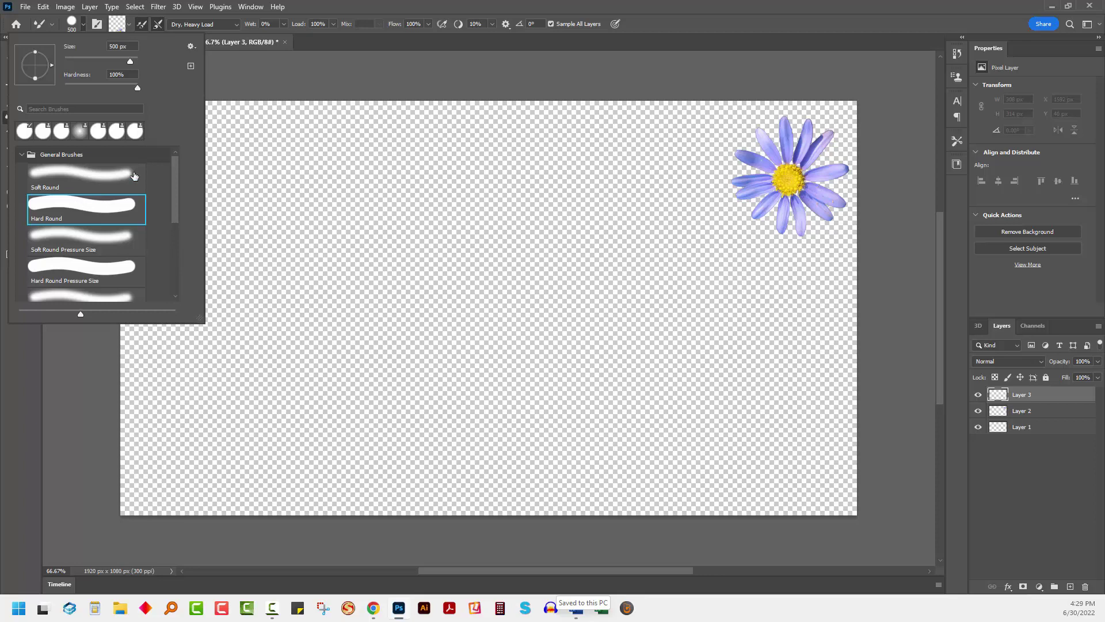
pyautogui.click(327, 8)
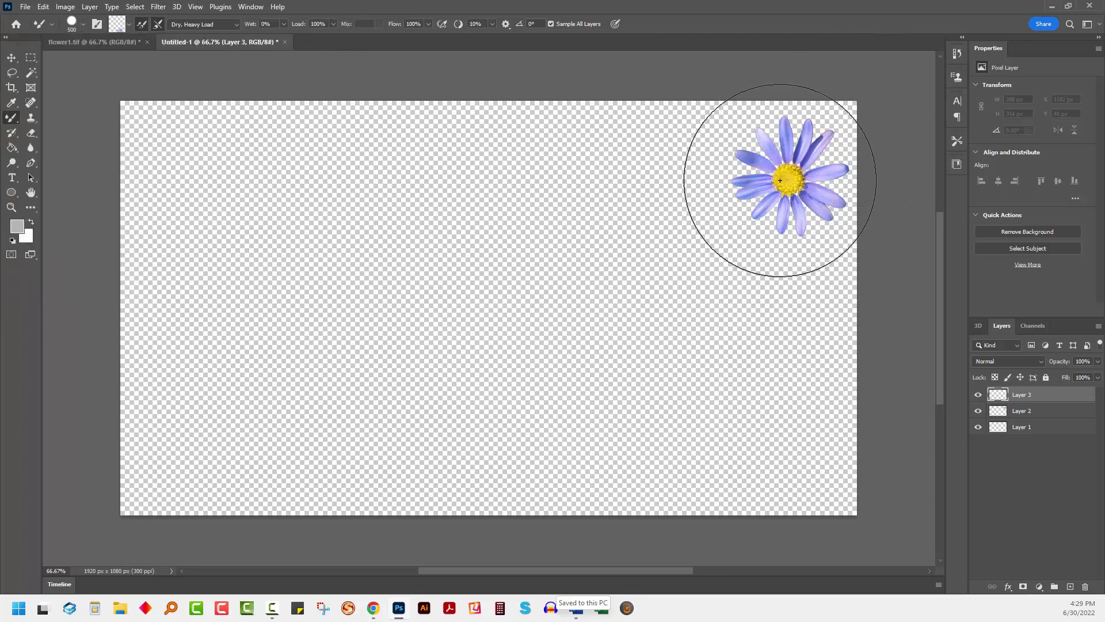
# - Size the Mixer Brush to 385 px at 100% hardness and keep the Dry, Heavy Load preset
pyautogui.press('[')
pyautogui.press('[')
pyautogui.press(']')
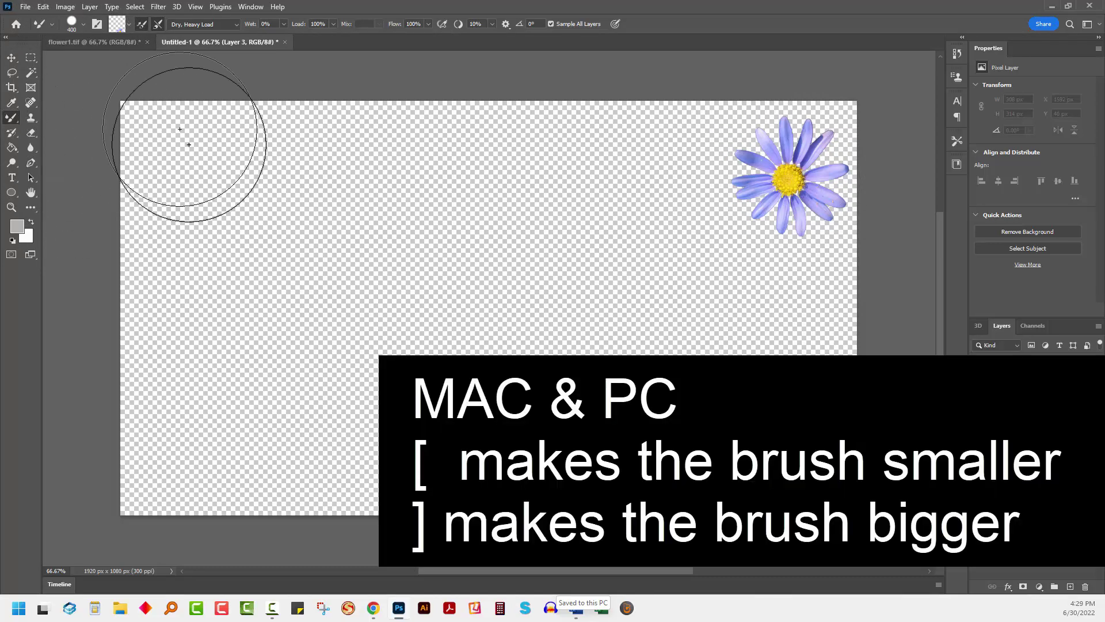
pyautogui.click(84, 24)
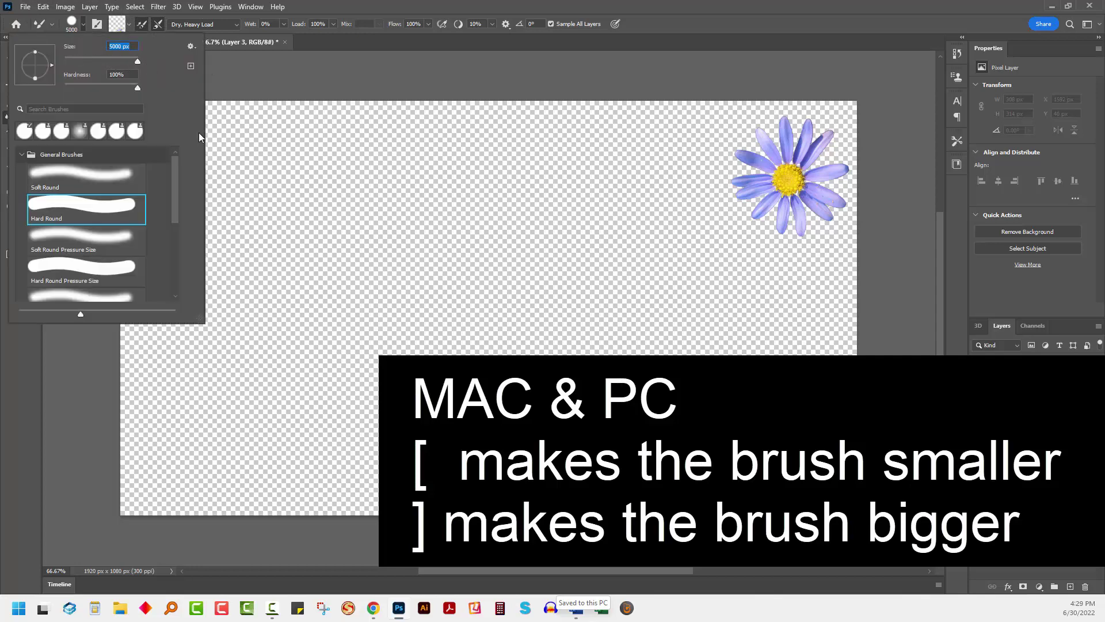
pyautogui.moveTo(137, 61); pyautogui.dragTo(126, 61)
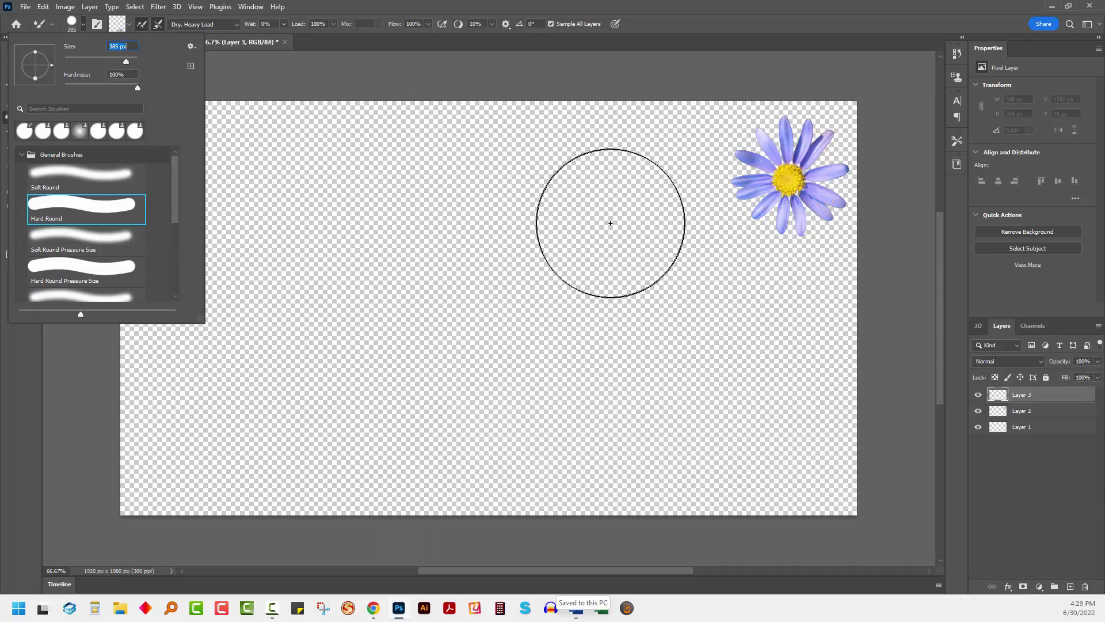
pyautogui.press('Tab')
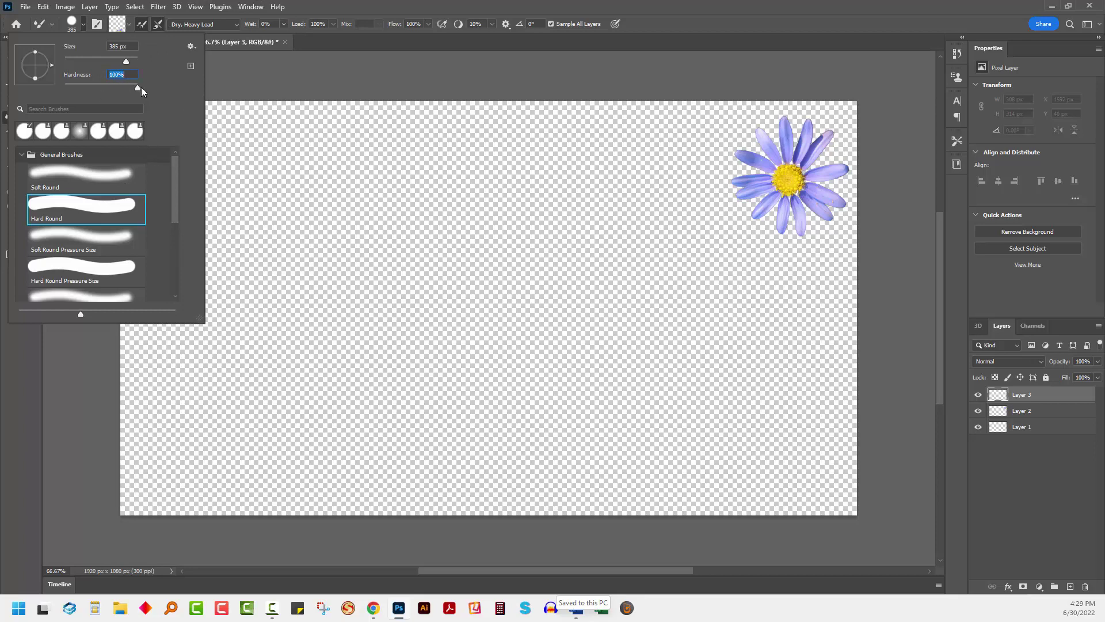
pyautogui.press('Return')
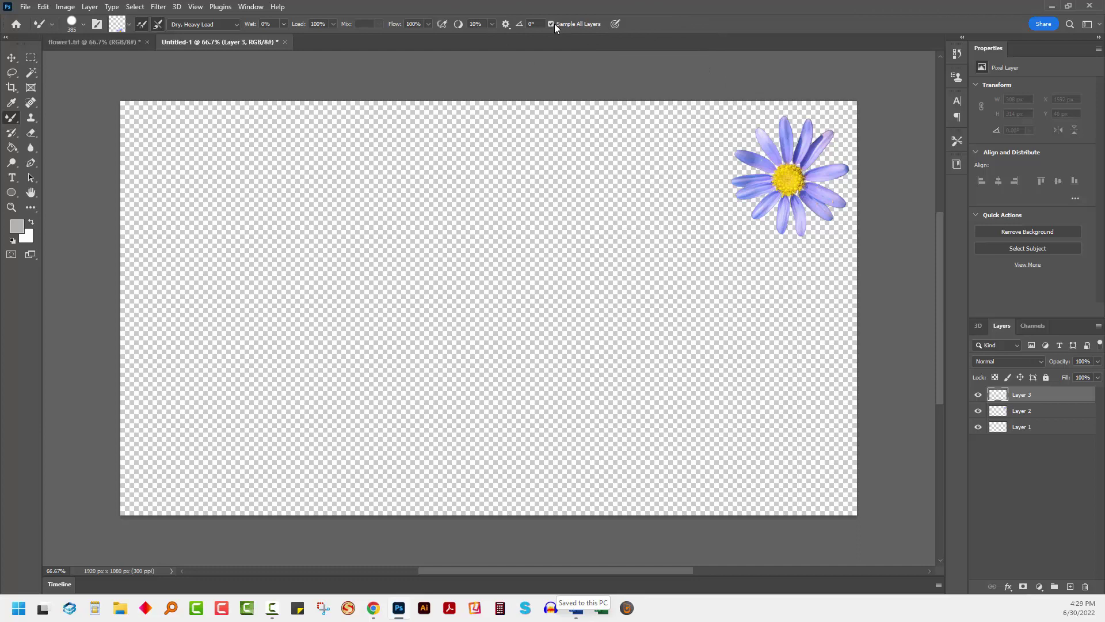
pyautogui.click(202, 24)
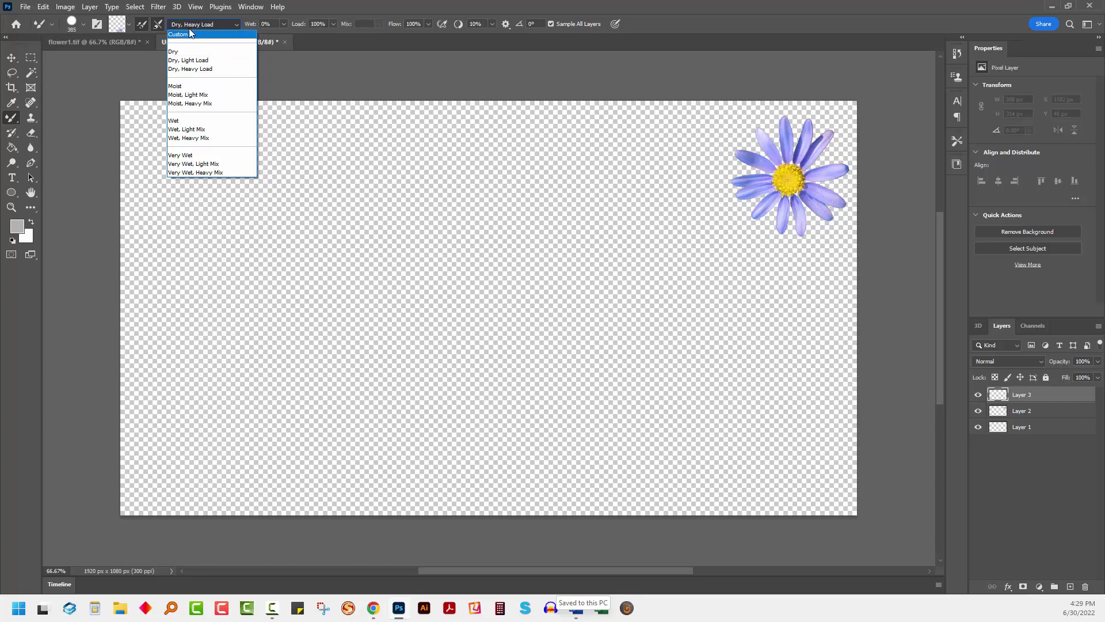
pyautogui.click(179, 70)
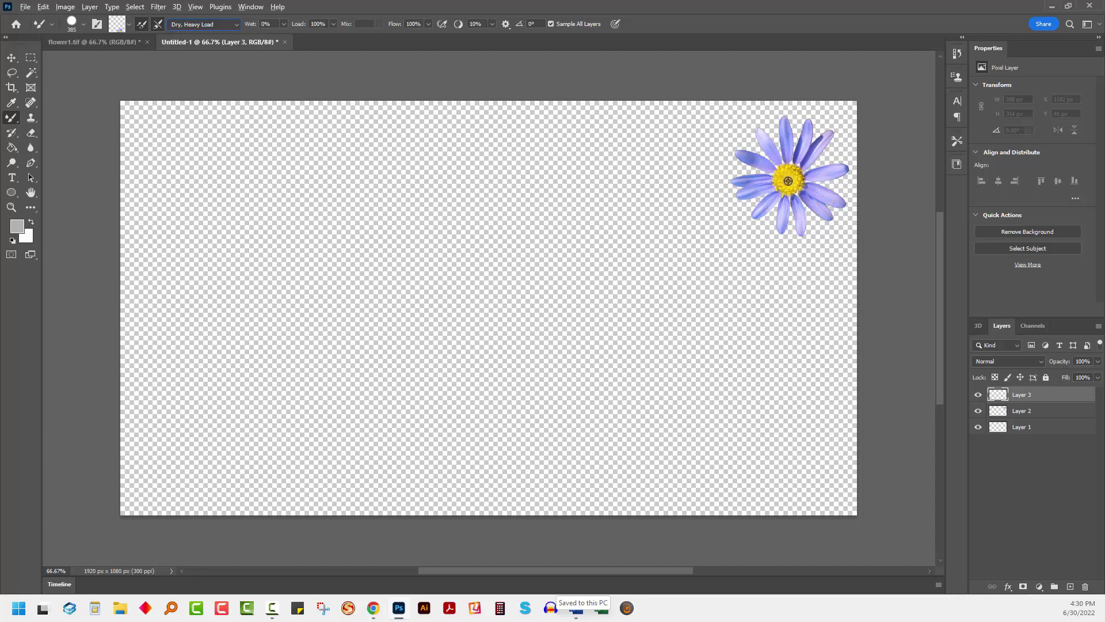
# - Sample the top-right daisy and stamp eight copies across the left and middle of Layer 3
pyautogui.keyDown('alt'); pyautogui.click(788, 180); pyautogui.keyUp('alt')
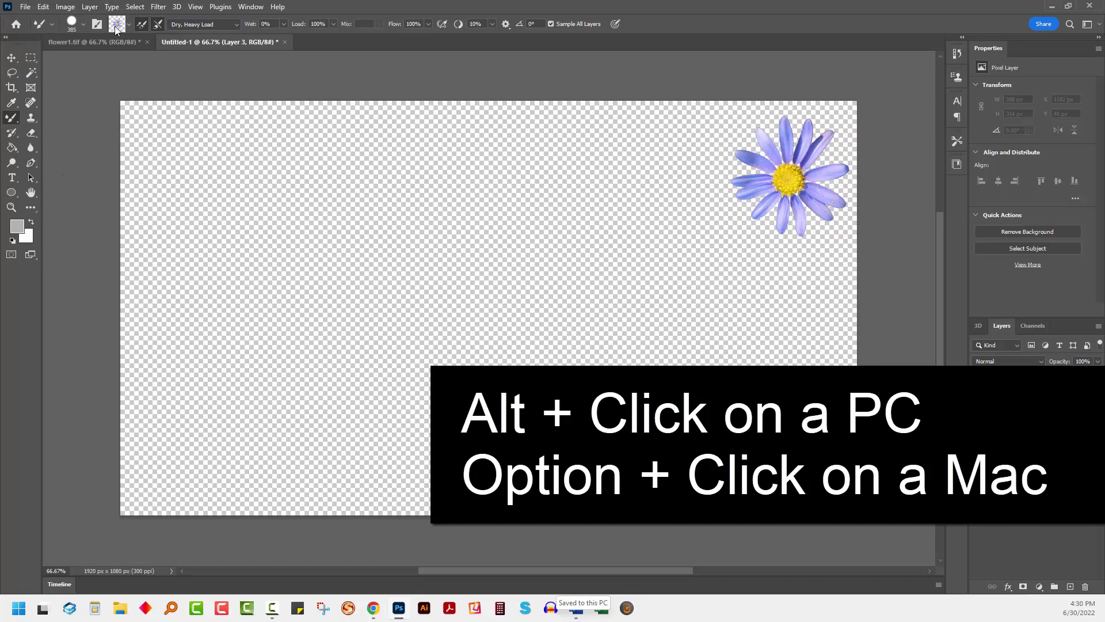
pyautogui.click(217, 184)
pyautogui.click(280, 268)
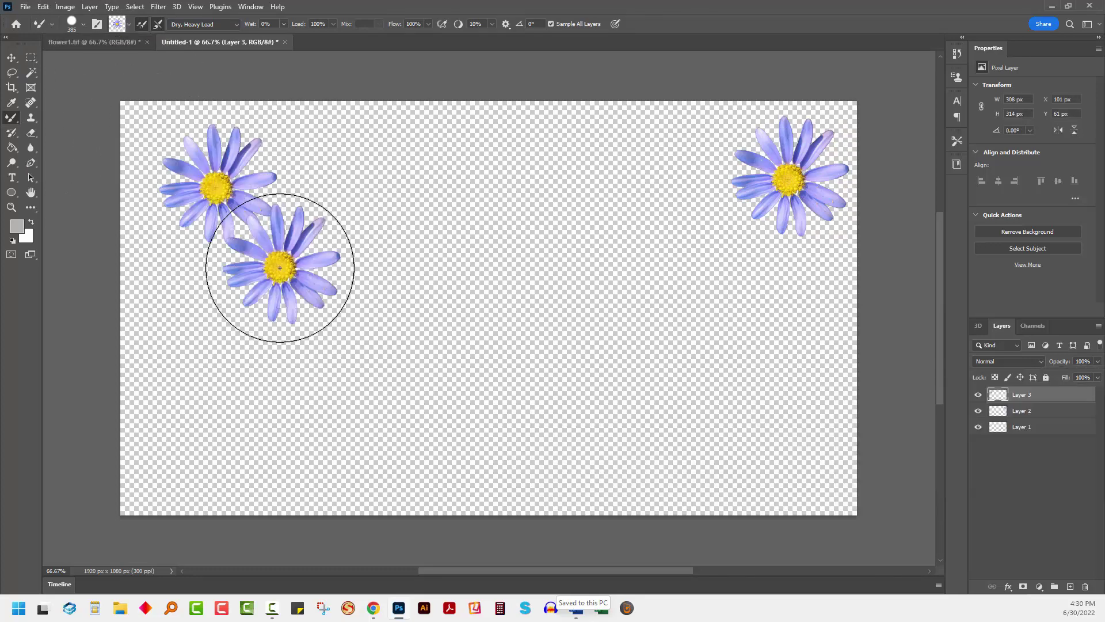
pyautogui.click(236, 348)
pyautogui.click(340, 386)
pyautogui.click(430, 262)
pyautogui.click(539, 344)
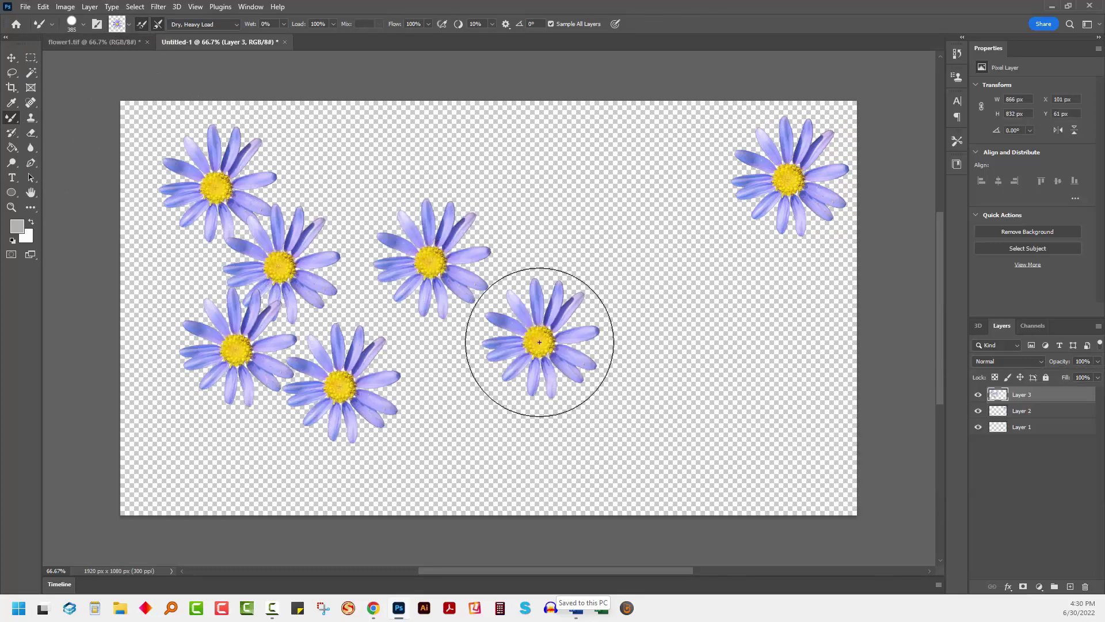
pyautogui.click(455, 426)
pyautogui.click(633, 422)
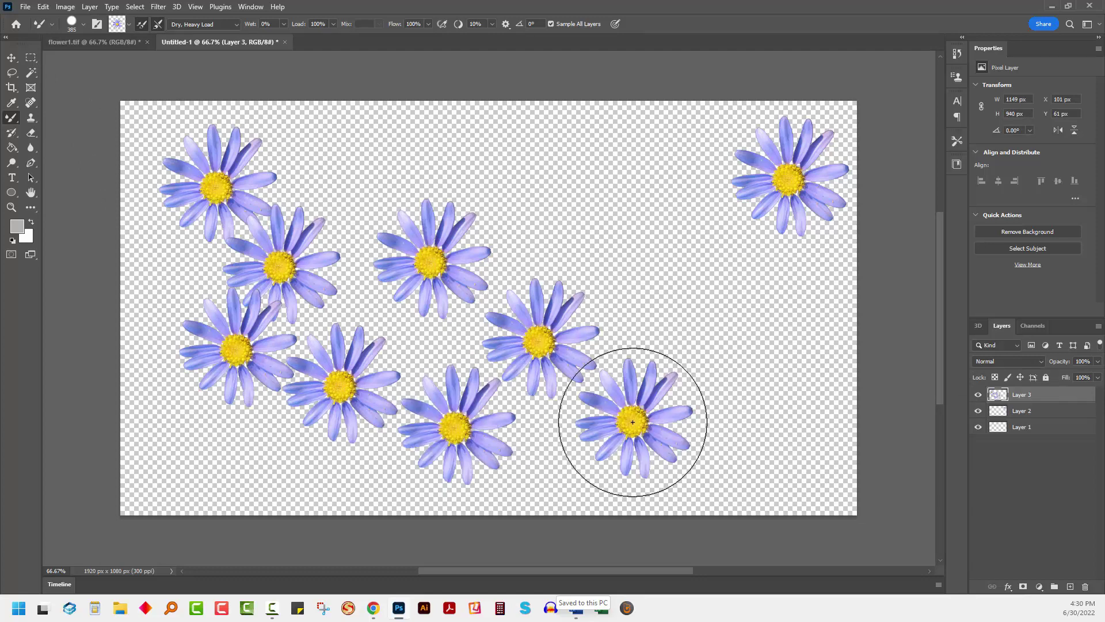
# - Set brush spacing to 169% and size jitter to 22%, stamping daisies diagonally across the canvas
pyautogui.click(97, 25)
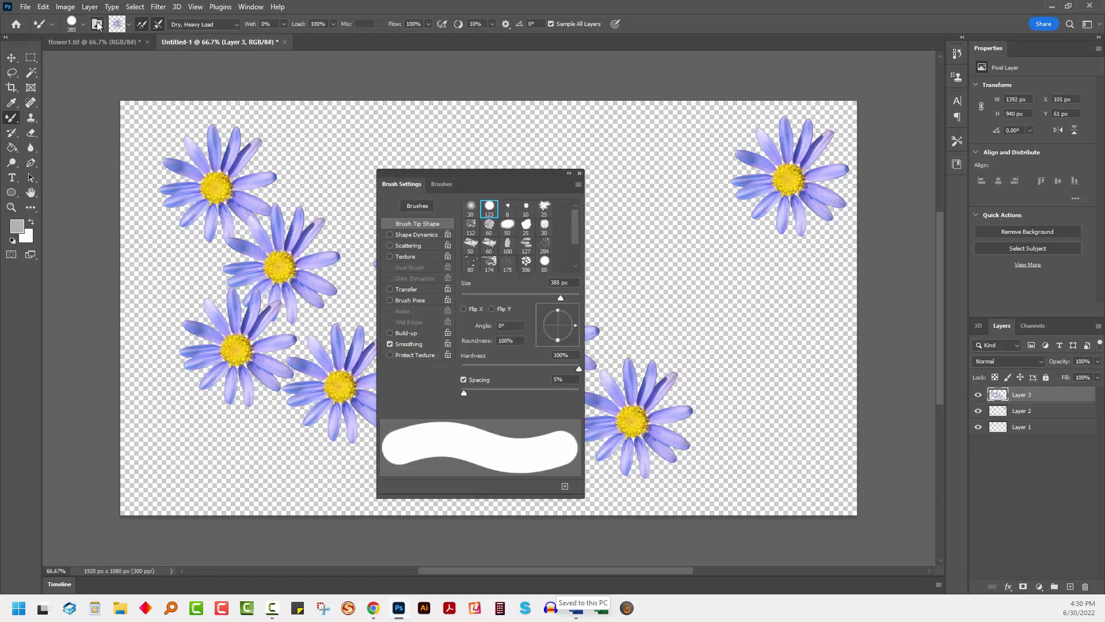
pyautogui.moveTo(439, 182); pyautogui.dragTo(271, 147)
pyautogui.moveTo(295, 358); pyautogui.dragTo(372, 358)
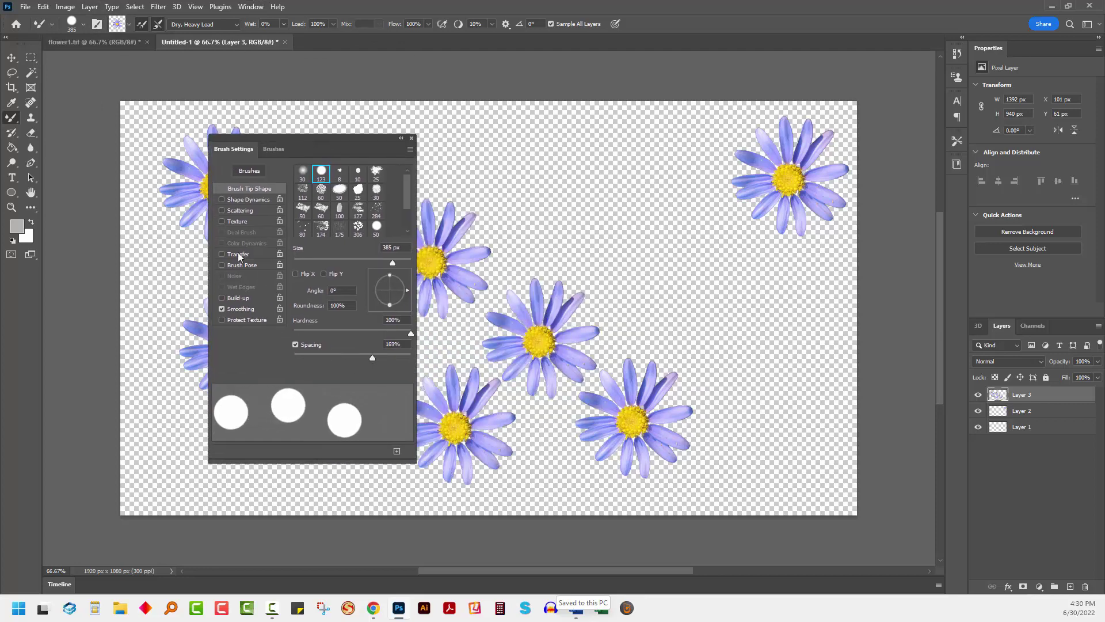
pyautogui.click(248, 199)
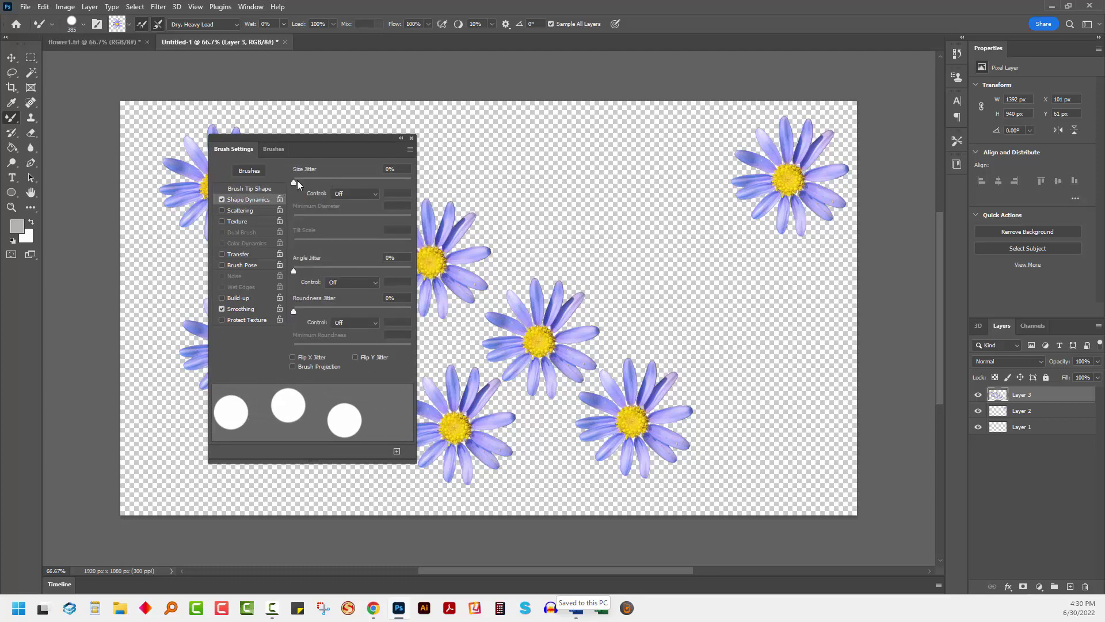
pyautogui.moveTo(294, 182); pyautogui.dragTo(320, 182)
pyautogui.moveTo(570, 217)
pyautogui.mouseDown()
pyautogui.moveTo(694, 304)
pyautogui.moveTo(738, 355)
pyautogui.moveTo(753, 439)
pyautogui.mouseUp()
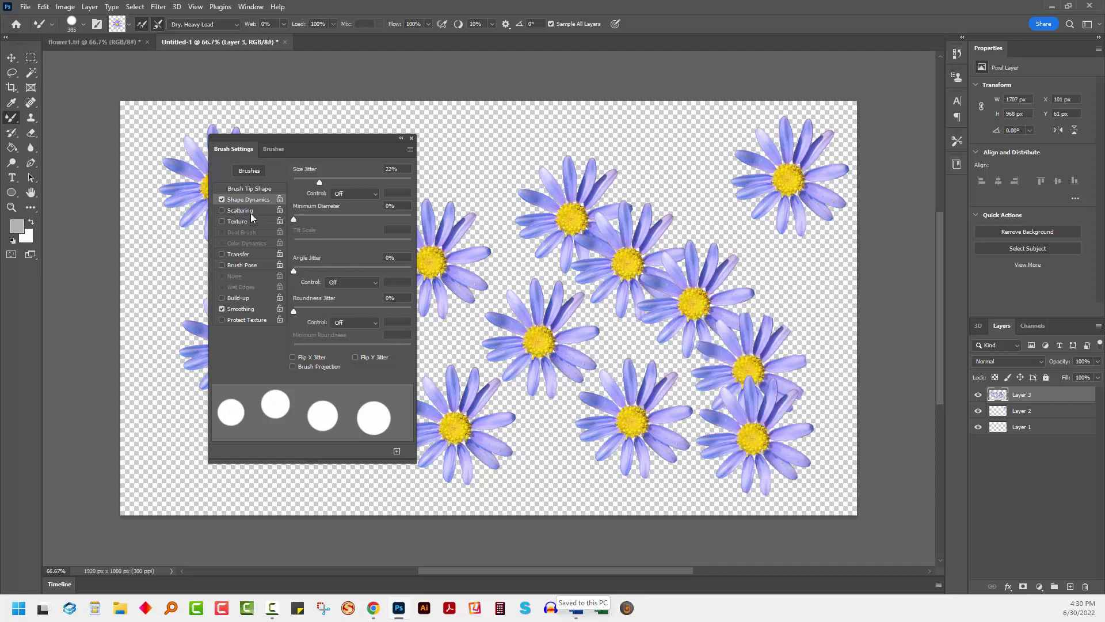
# - Enable Scattering at 181% and close Brush Settings
pyautogui.click(242, 211)
pyautogui.moveTo(292, 181); pyautogui.dragTo(315, 182)
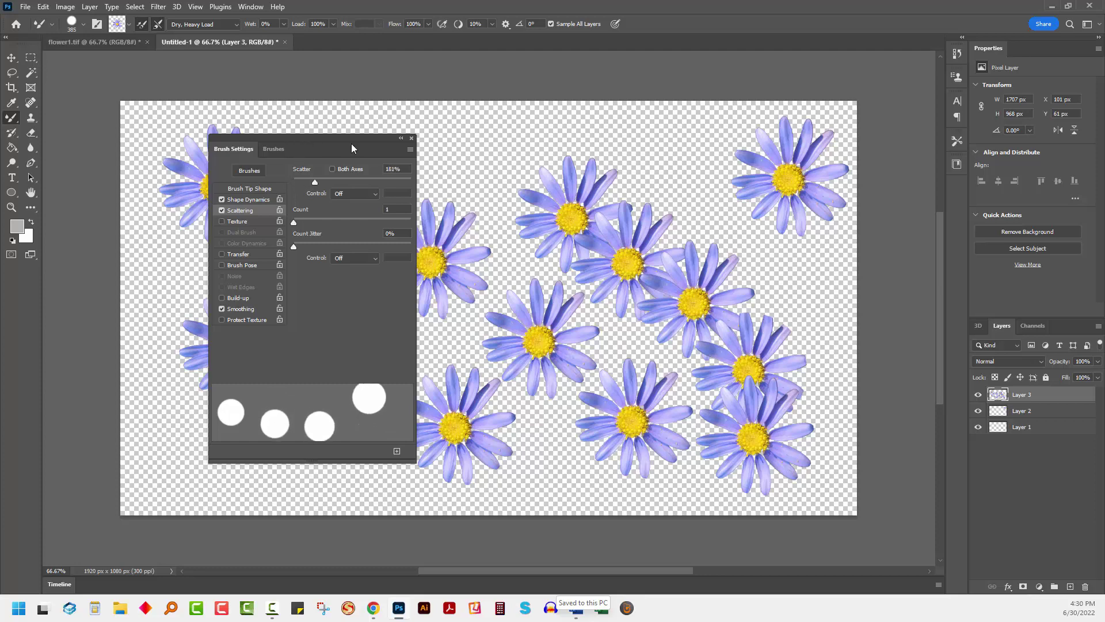
pyautogui.click(410, 138)
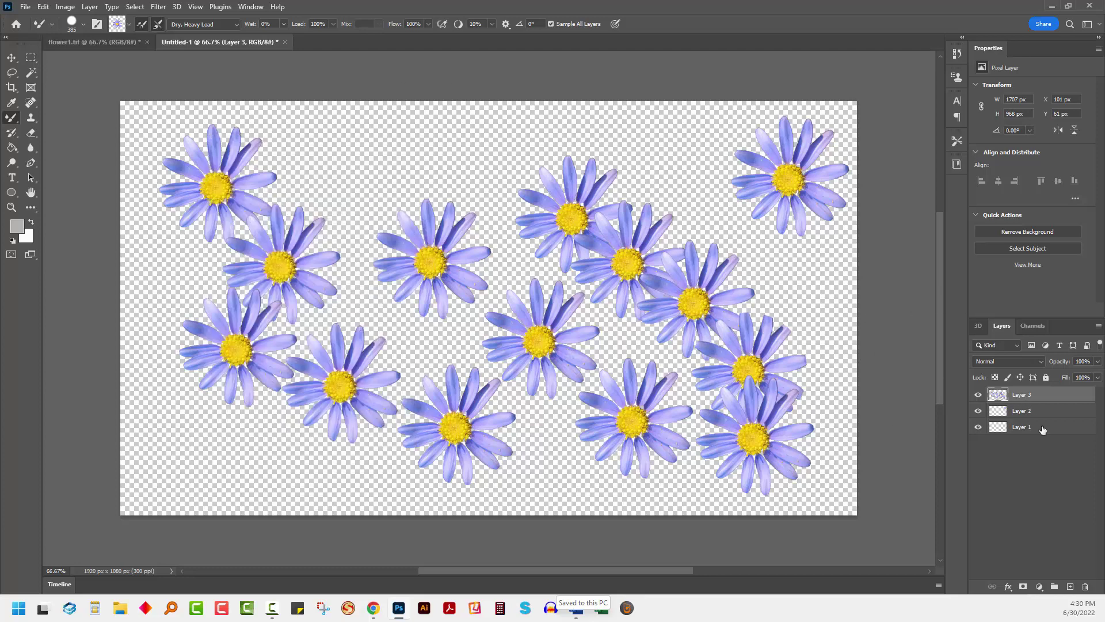
# - Add Layer 4, hide Layer 3, and paint a dense sweep of scattered daisies on Layer 4
pyautogui.click(1070, 586)
pyautogui.click(978, 411)
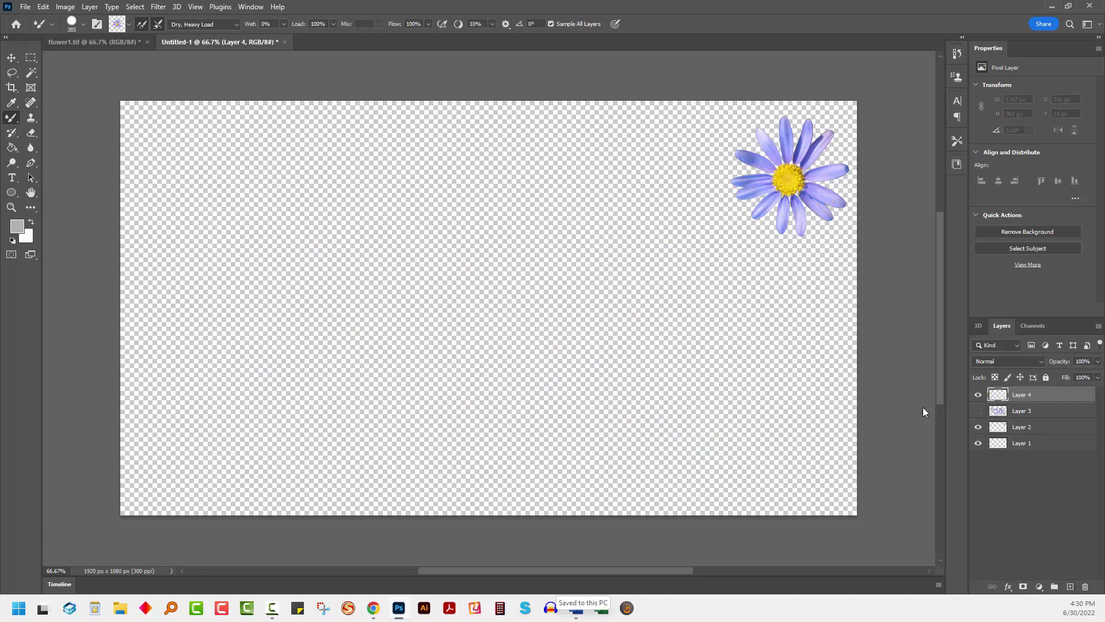
pyautogui.click(211, 198)
pyautogui.click(377, 336)
pyautogui.moveTo(594, 217)
pyautogui.mouseDown()
pyautogui.moveTo(315, 278)
pyautogui.moveTo(284, 416)
pyautogui.moveTo(709, 366)
pyautogui.moveTo(507, 248)
pyautogui.moveTo(416, 412)
pyautogui.moveTo(285, 198)
pyautogui.moveTo(603, 308)
pyautogui.moveTo(305, 384)
pyautogui.moveTo(368, 436)
pyautogui.moveTo(531, 205)
pyautogui.moveTo(469, 271)
pyautogui.moveTo(653, 425)
pyautogui.moveTo(655, 445)
pyautogui.moveTo(478, 252)
pyautogui.moveTo(338, 223)
pyautogui.moveTo(248, 369)
pyautogui.moveTo(466, 351)
pyautogui.moveTo(358, 363)
pyautogui.moveTo(462, 225)
pyautogui.moveTo(701, 369)
pyautogui.moveTo(579, 363)
pyautogui.moveTo(217, 301)
pyautogui.mouseUp()
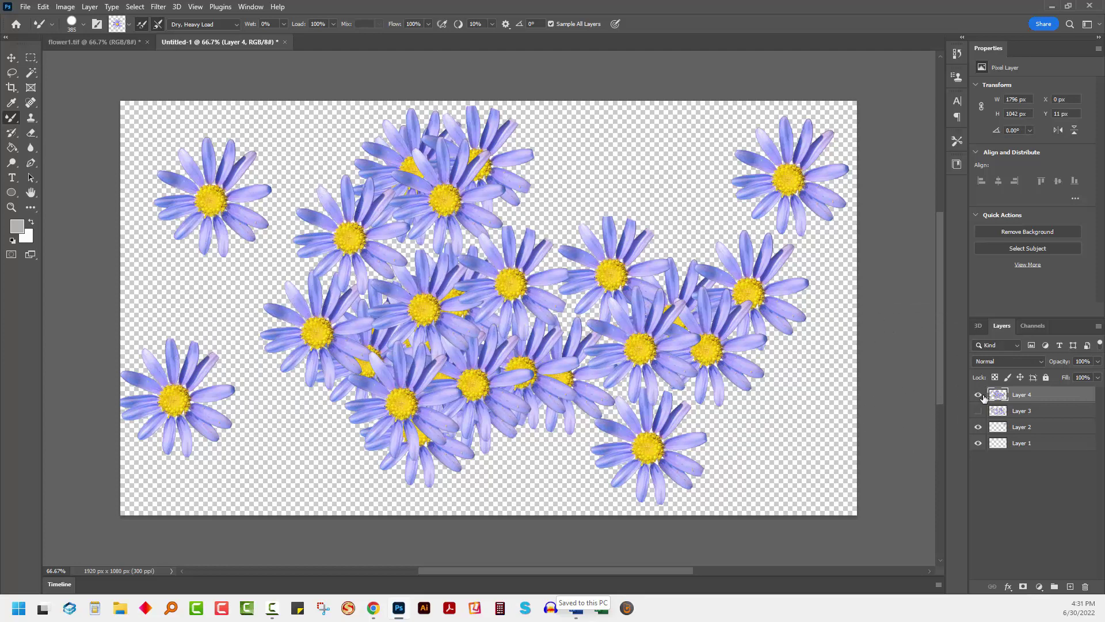
# - Hide Layer 4, add Layer 5, sample the corner daisy and stamp copies at left and centre
pyautogui.click(979, 395)
pyautogui.click(1070, 586)
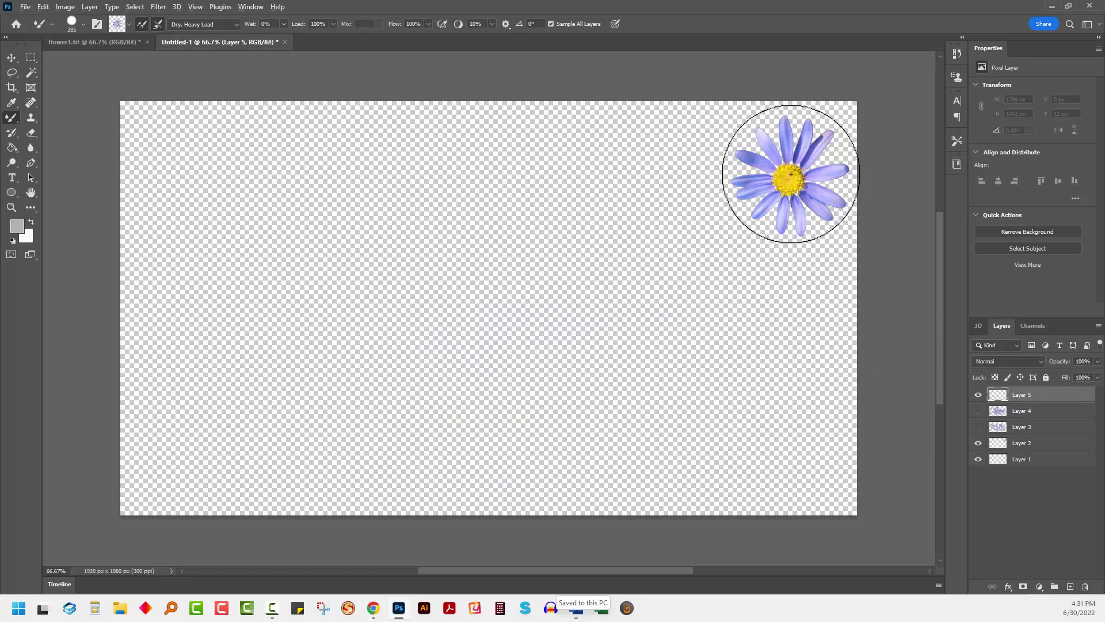
pyautogui.keyDown('alt'); pyautogui.click(791, 174); pyautogui.keyUp('alt')
pyautogui.click(281, 221)
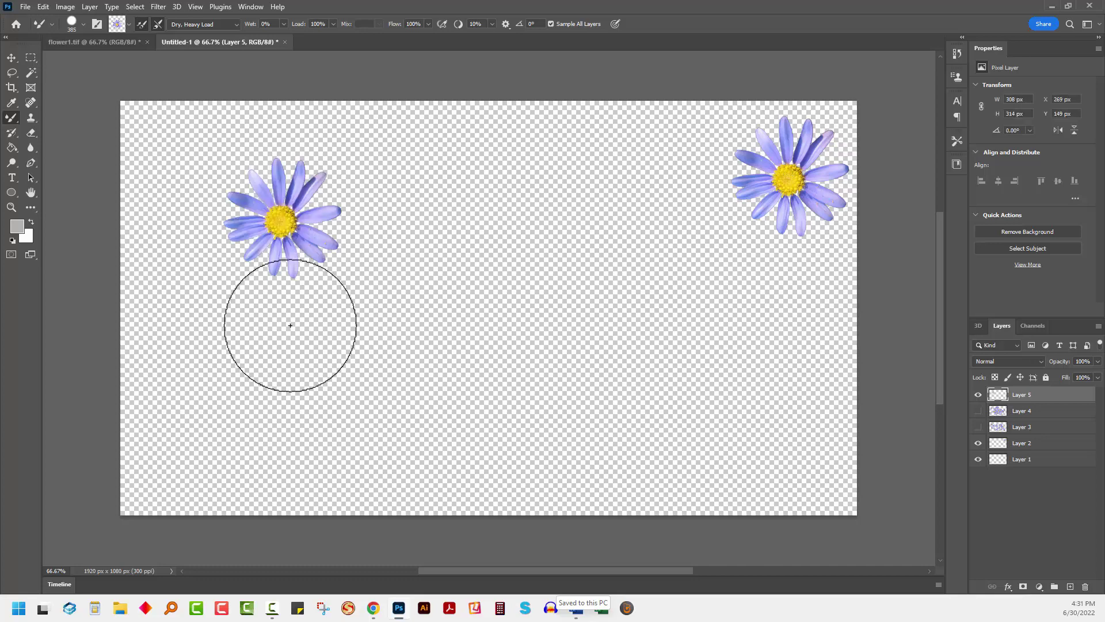
pyautogui.click(265, 350)
pyautogui.click(389, 368)
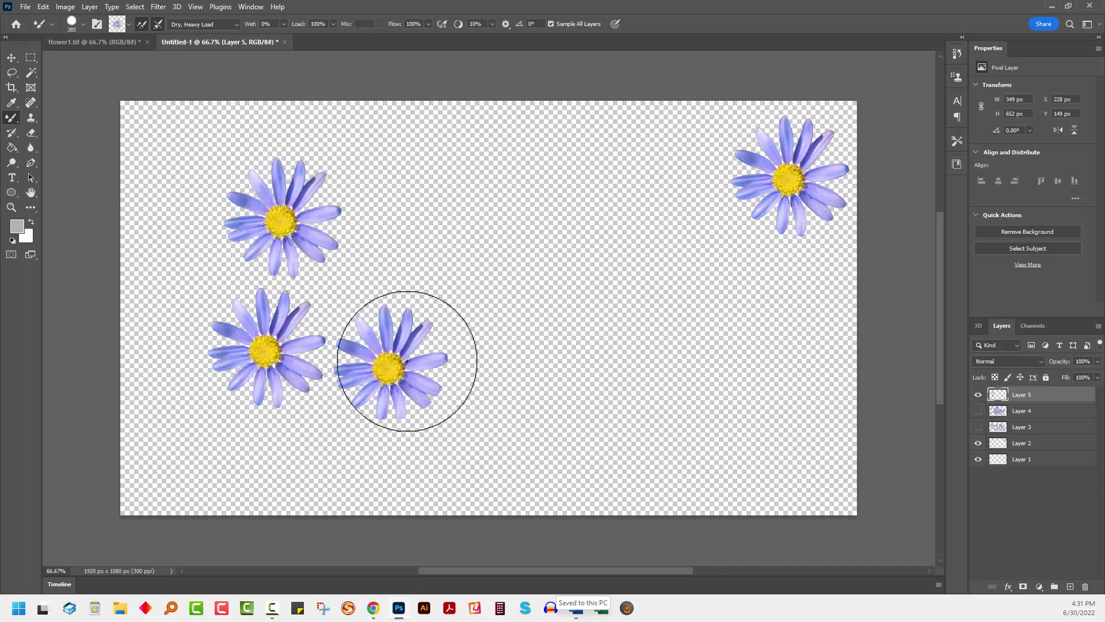
pyautogui.click(547, 440)
pyautogui.click(500, 288)
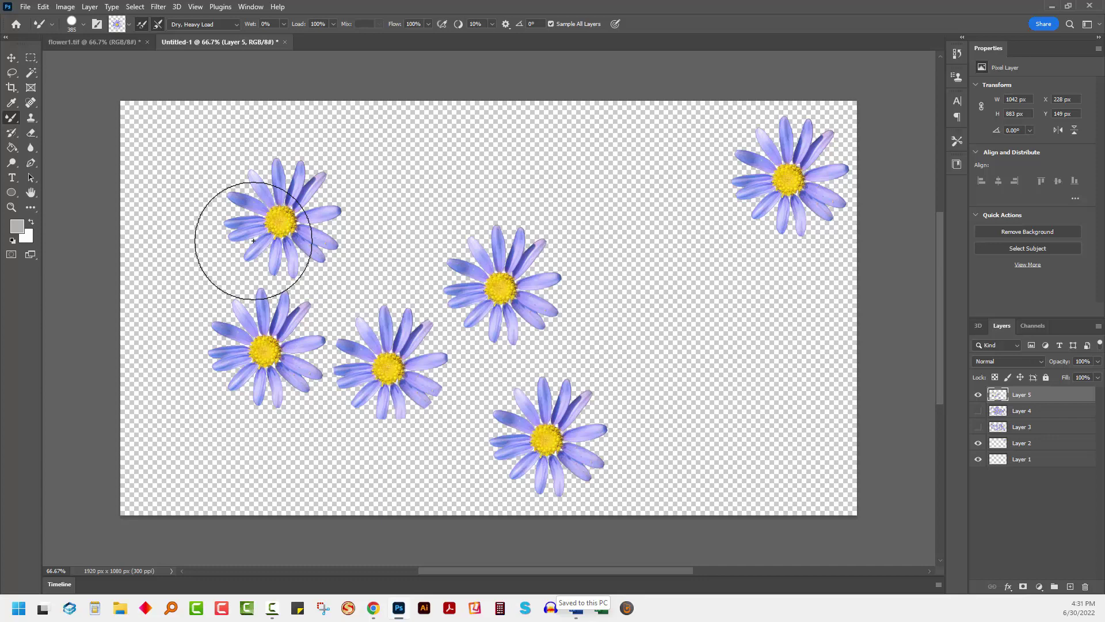
# - Shrink the brush and stamp smaller daisies right of centre and in the upper left
pyautogui.press('[')
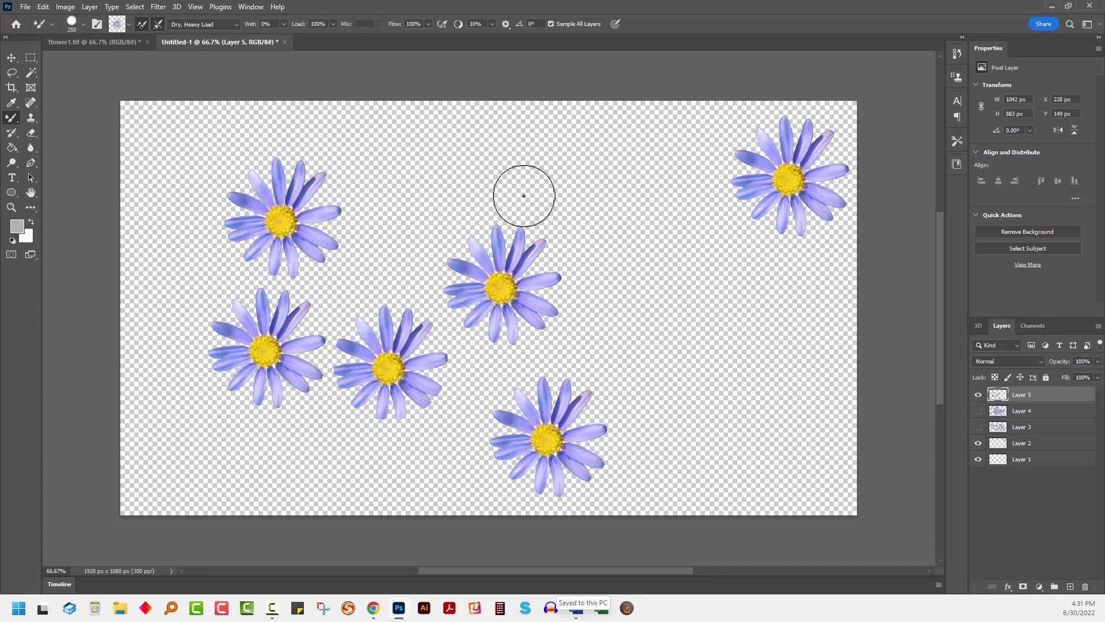
pyautogui.click(599, 223)
pyautogui.click(662, 297)
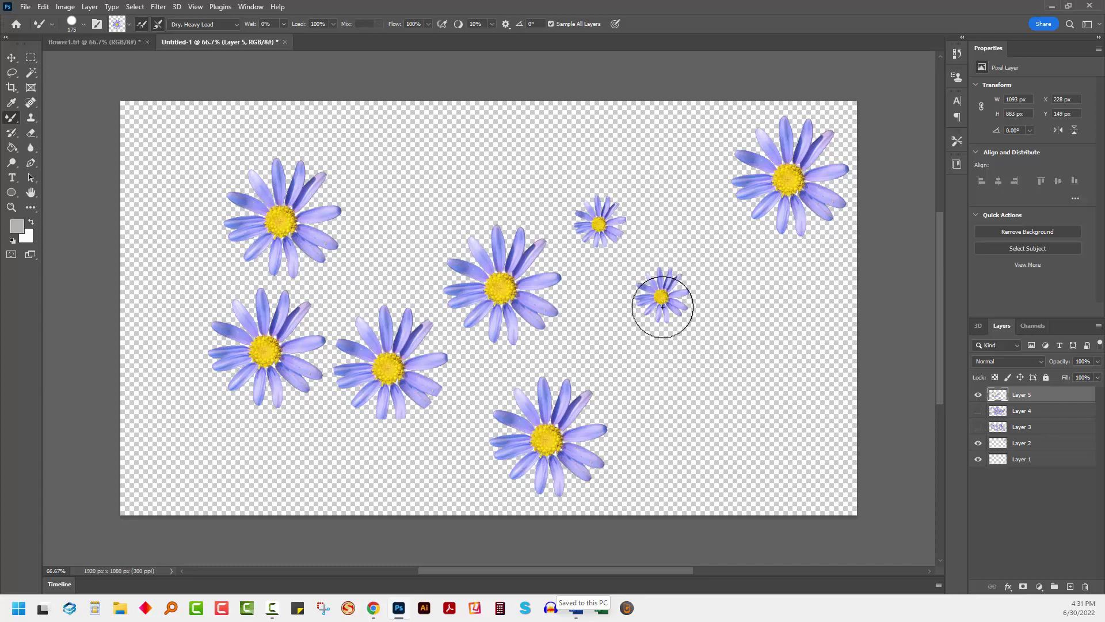
pyautogui.click(669, 415)
pyautogui.click(721, 362)
pyautogui.click(632, 344)
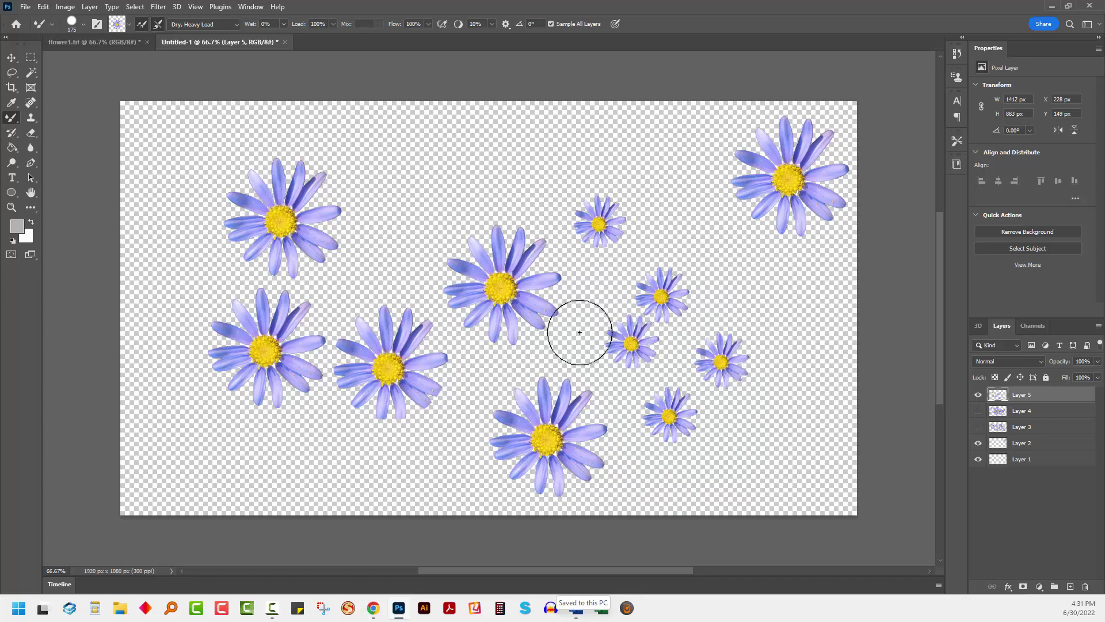
pyautogui.press(']')
pyautogui.press(']')
pyautogui.click(465, 234)
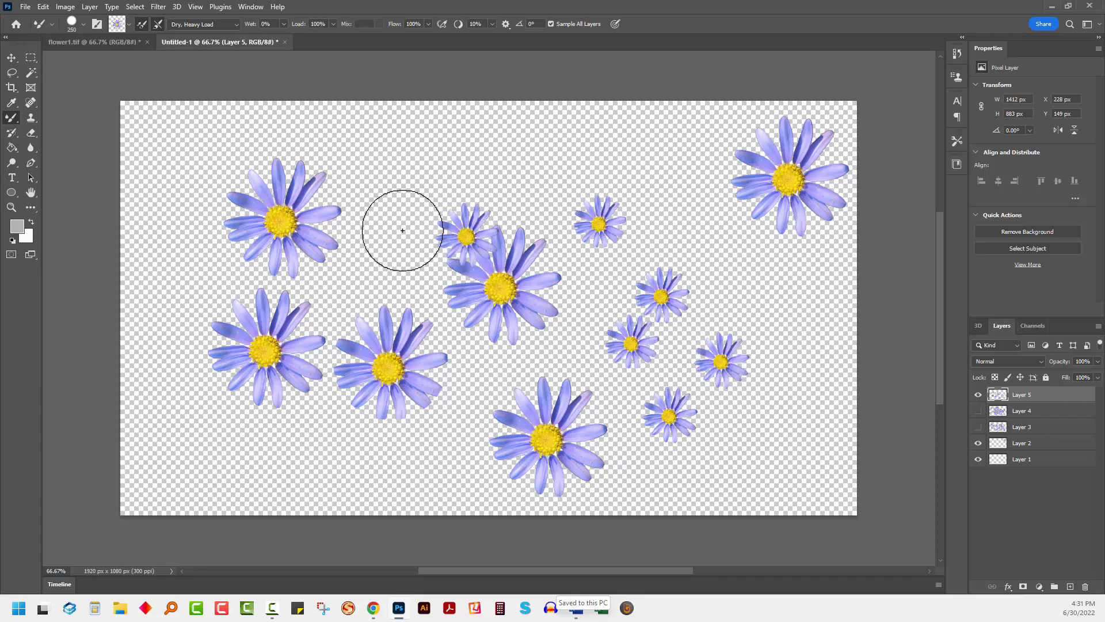
pyautogui.click(401, 233)
pyautogui.click(356, 281)
# - Enlarge the brush to 600, stamp large daisies across the canvas, then hide Layer 5
pyautogui.press(']')
pyautogui.click(220, 245)
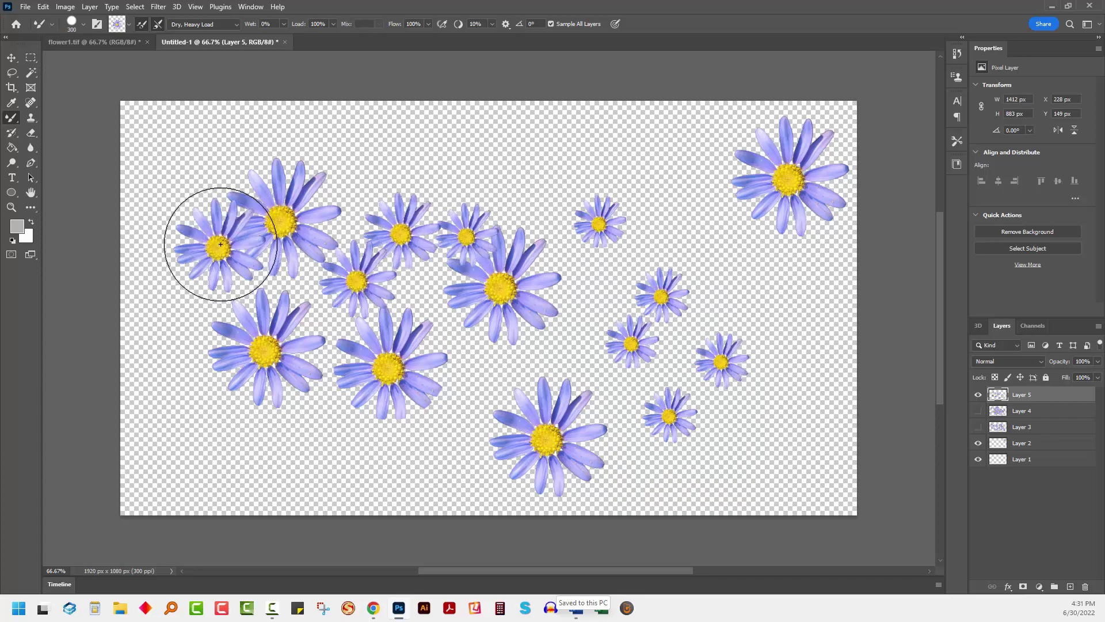
pyautogui.press(']')
pyautogui.press(']')
pyautogui.press(']')
pyautogui.click(230, 408)
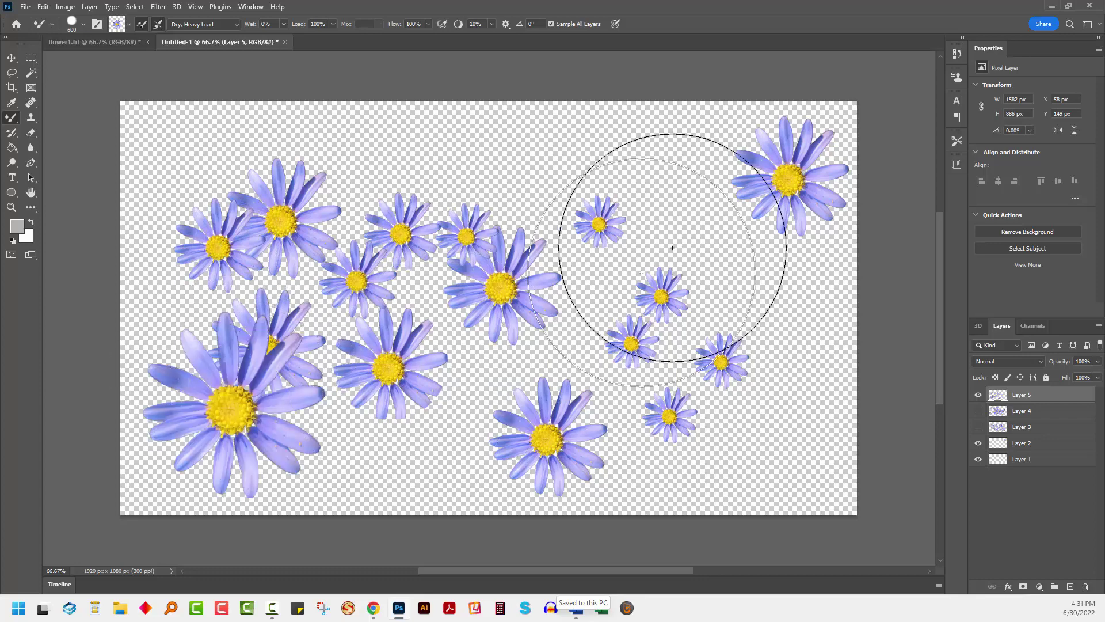
pyautogui.click(642, 227)
pyautogui.click(748, 410)
pyautogui.click(577, 373)
pyautogui.click(404, 402)
pyautogui.click(264, 266)
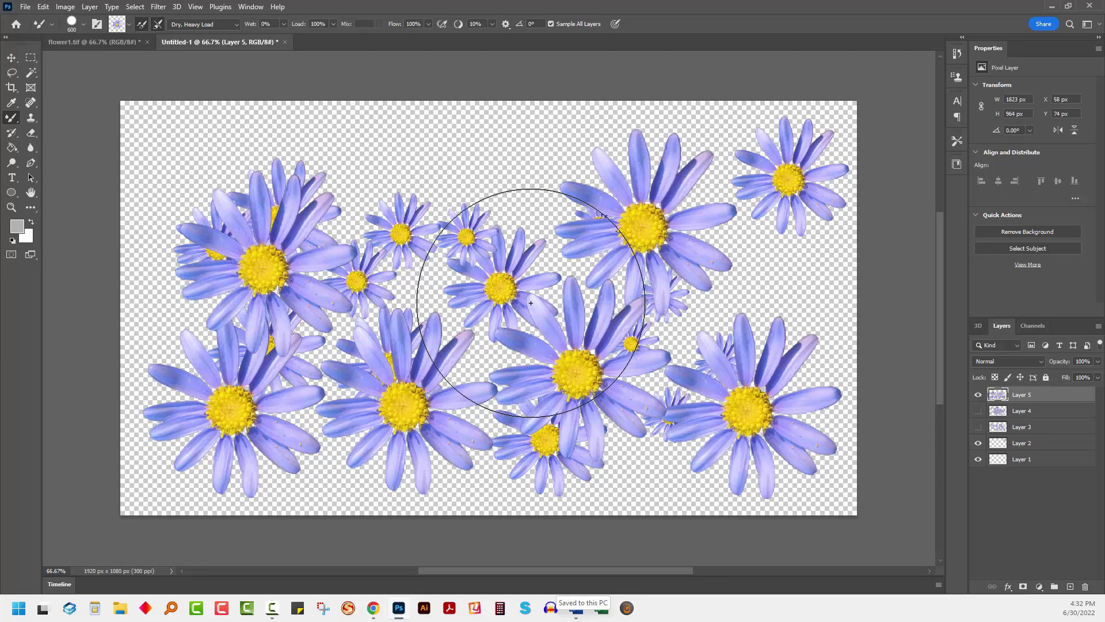
pyautogui.click(978, 395)
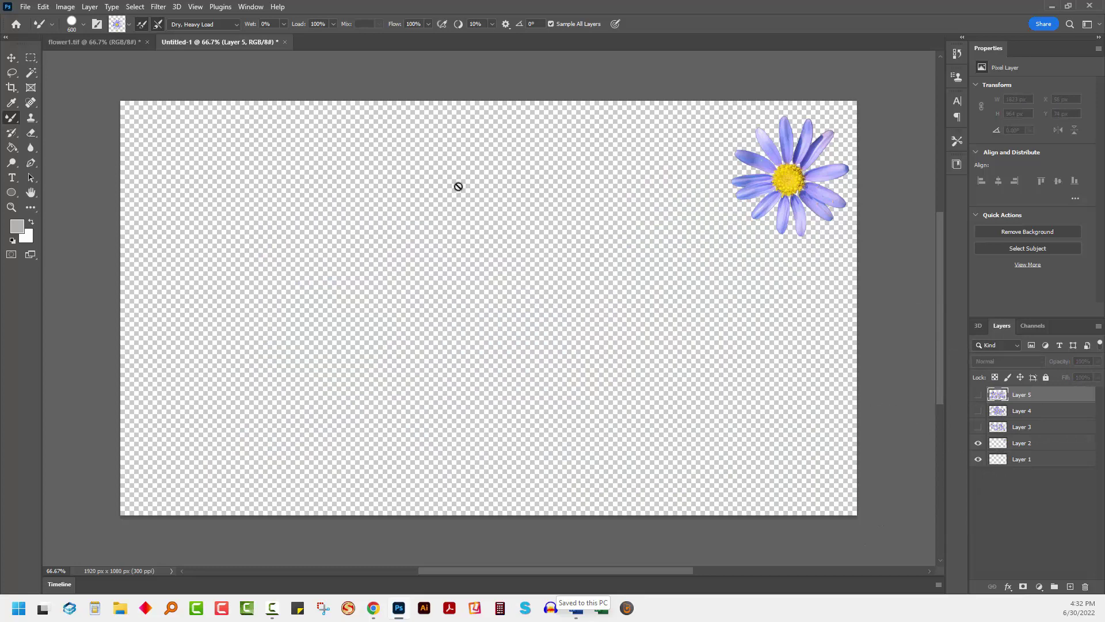
# - Define the flower1.tif daisy as a pattern named 'blue flower'
pyautogui.click(95, 42)
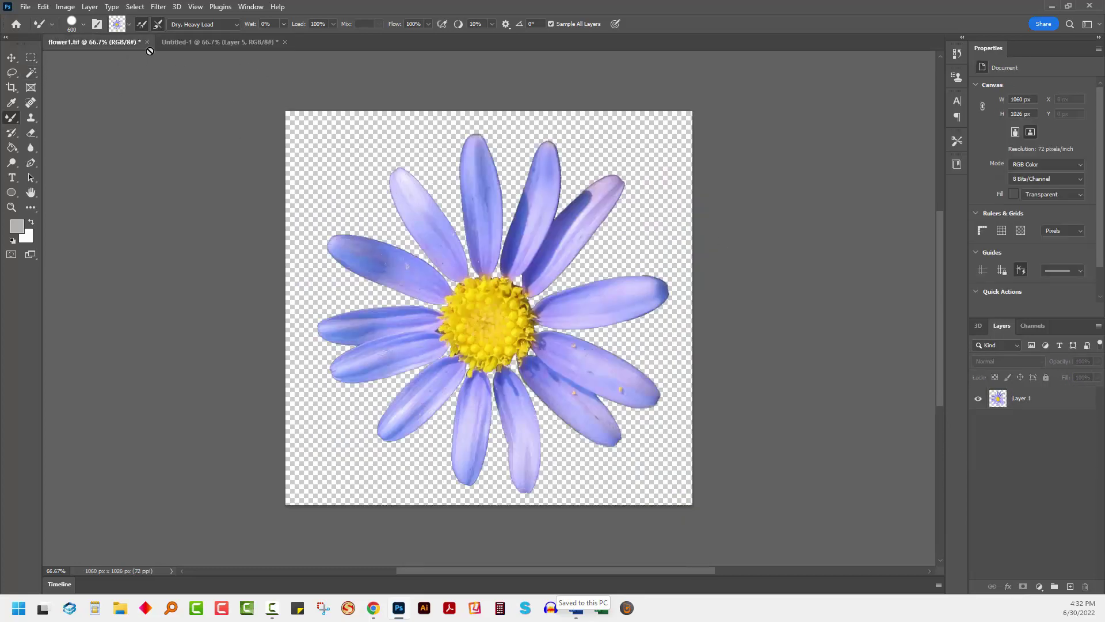
pyautogui.click(47, 7)
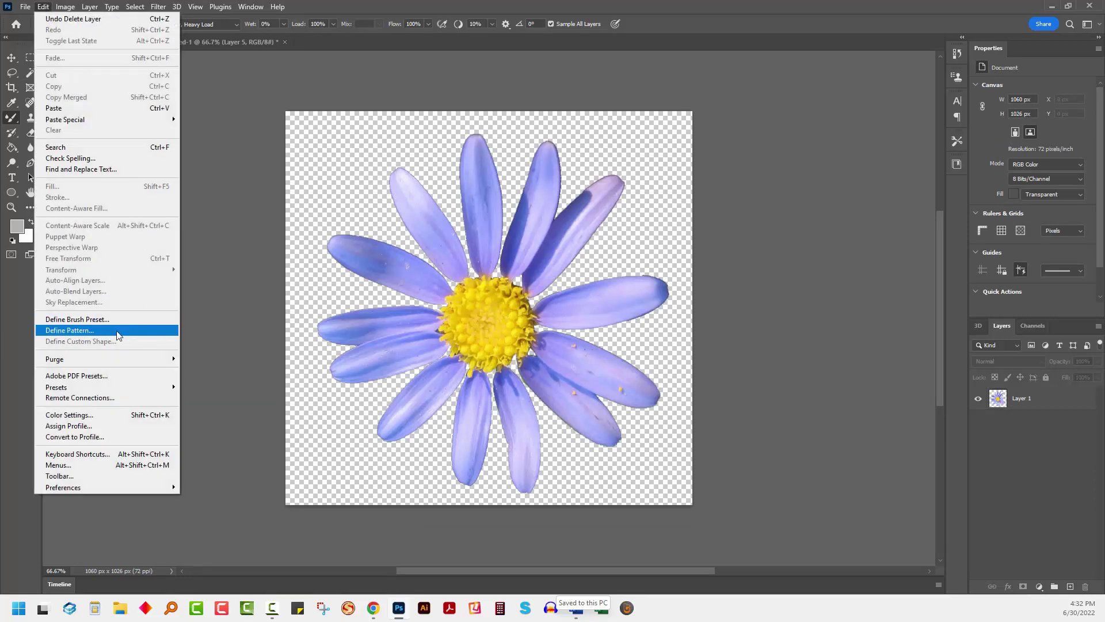
pyautogui.click(118, 331)
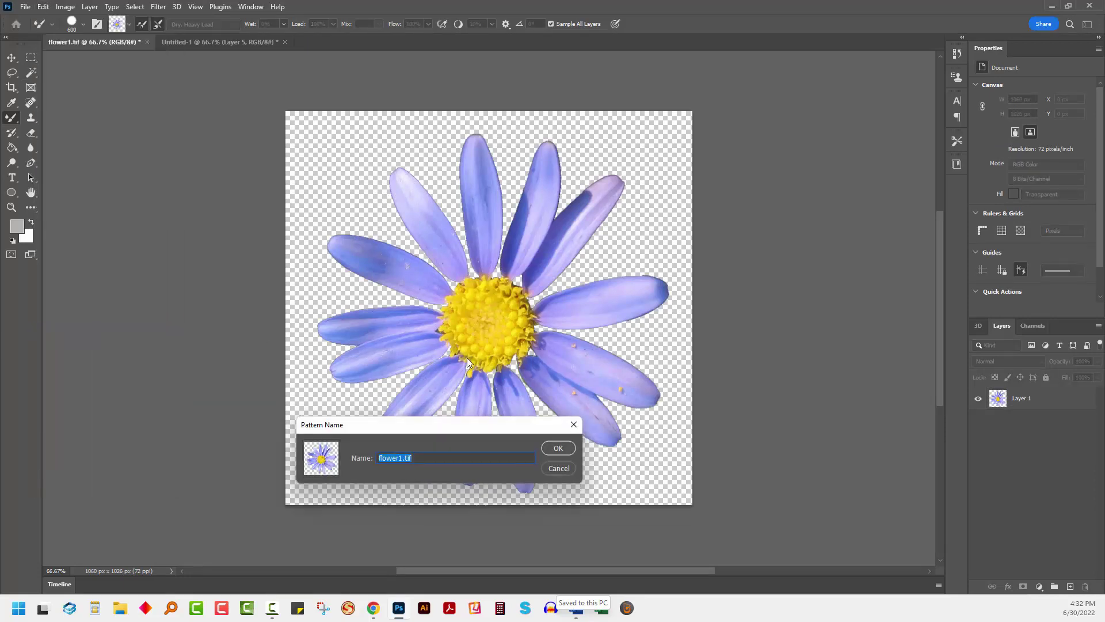
pyautogui.write('blue flower')
pyautogui.click(558, 448)
# - Back in Untitled-1, hide Layer 2 and add a new empty Layer 6
pyautogui.click(174, 40)
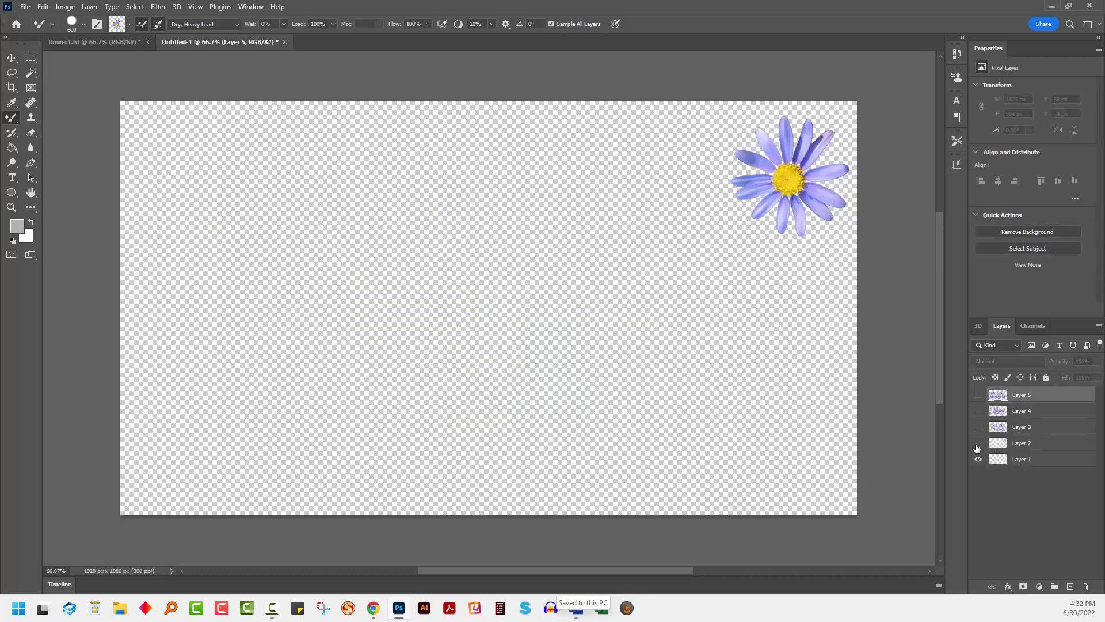
pyautogui.click(978, 444)
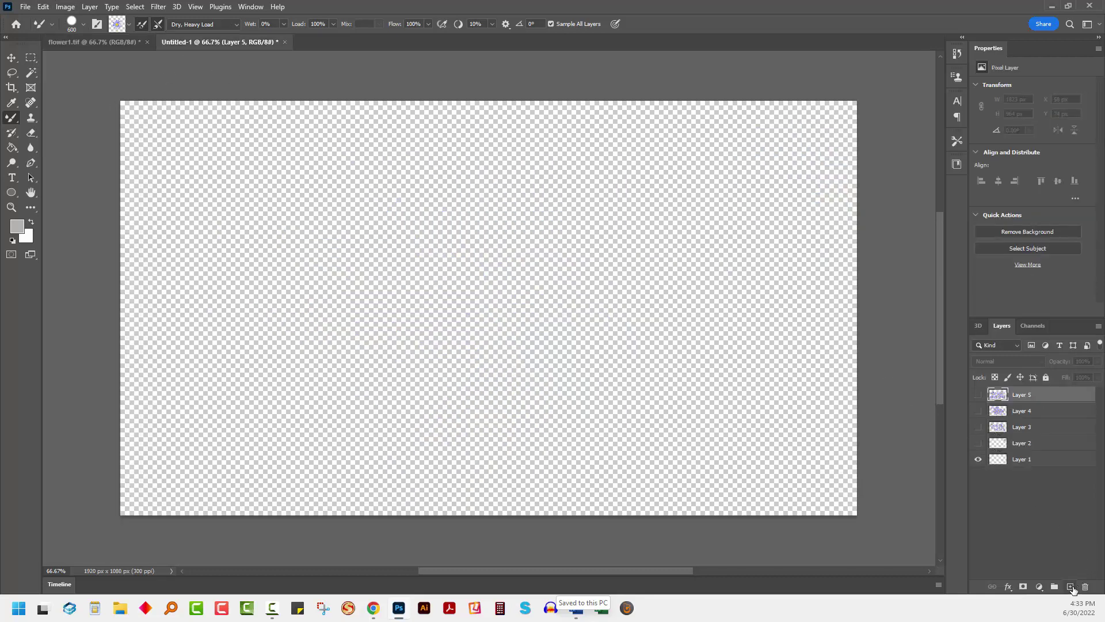
pyautogui.click(1070, 587)
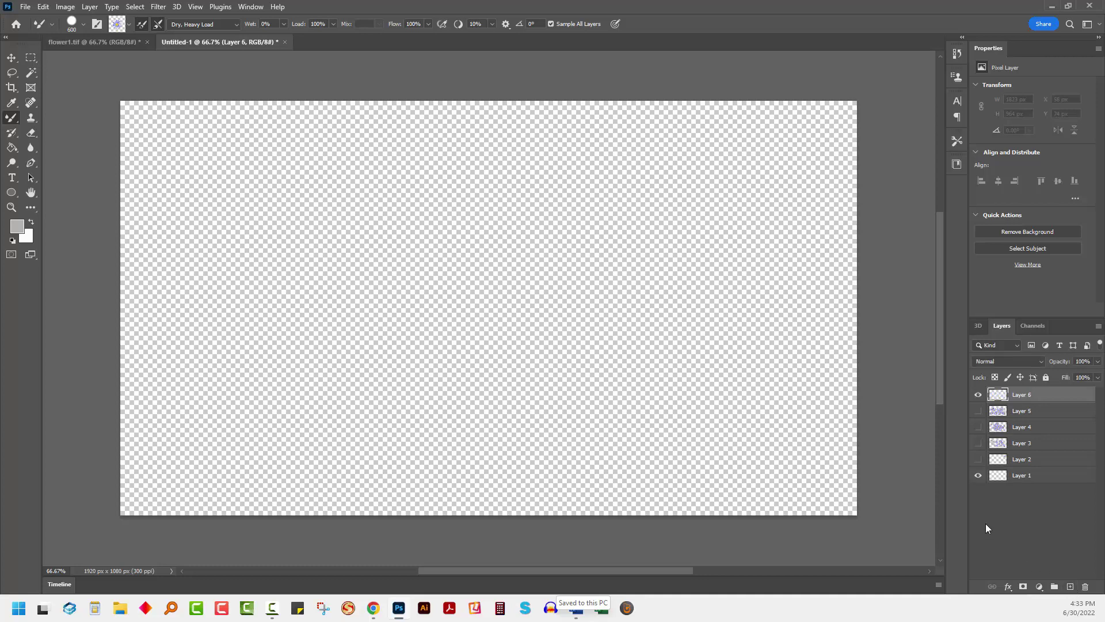
# - Fill Layer 6 with the blue flower pattern using the Random Fill script
pyautogui.click(43, 7)
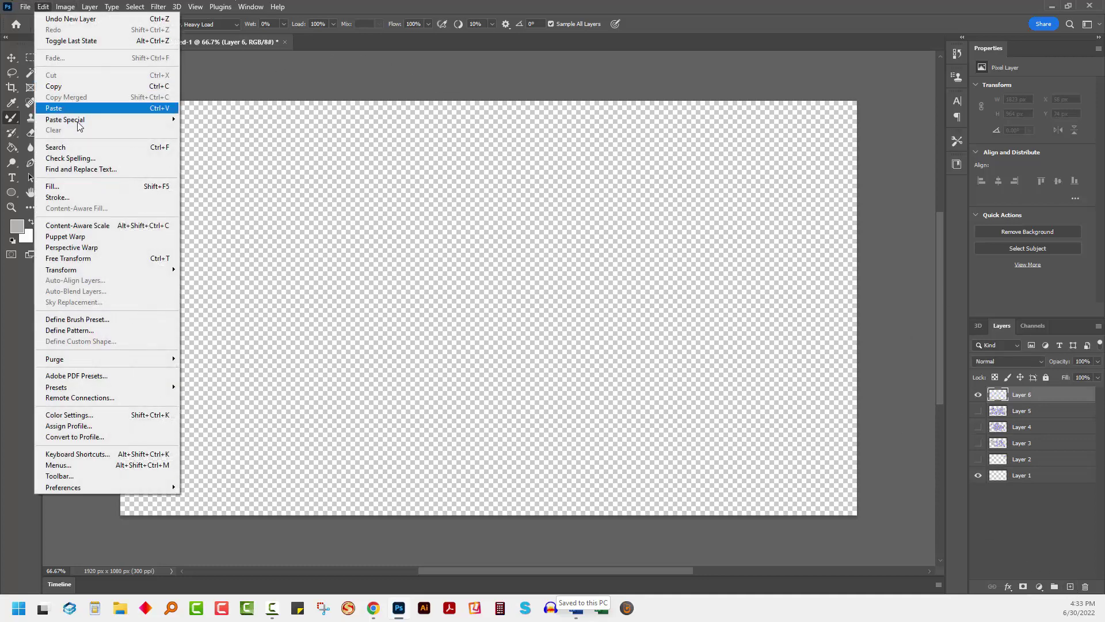
pyautogui.click(80, 186)
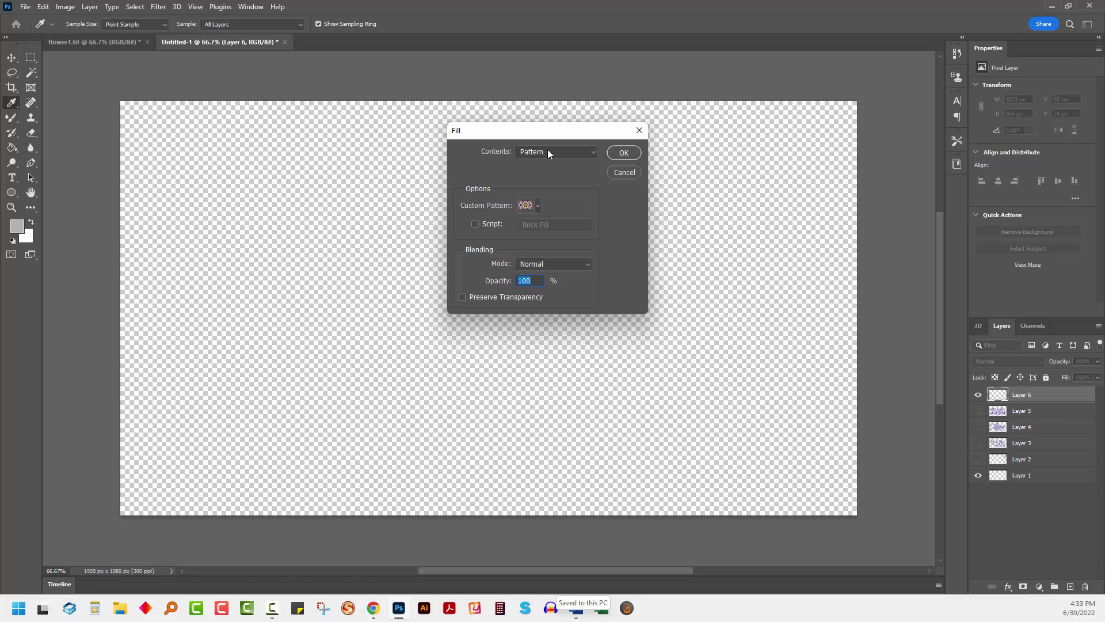
pyautogui.click(473, 226)
pyautogui.click(547, 227)
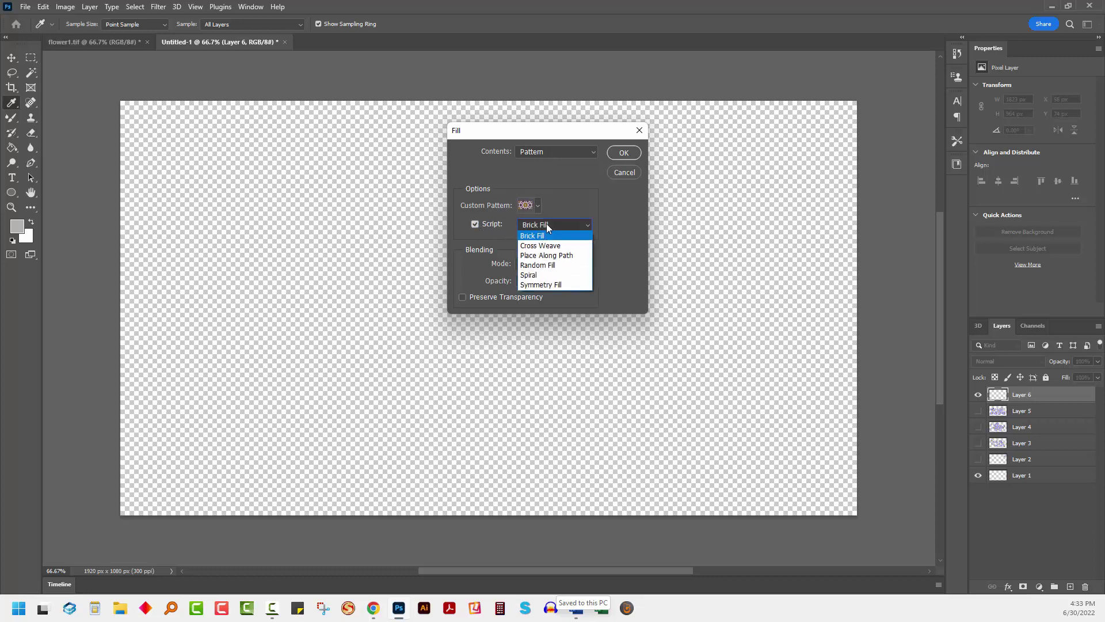
pyautogui.click(541, 266)
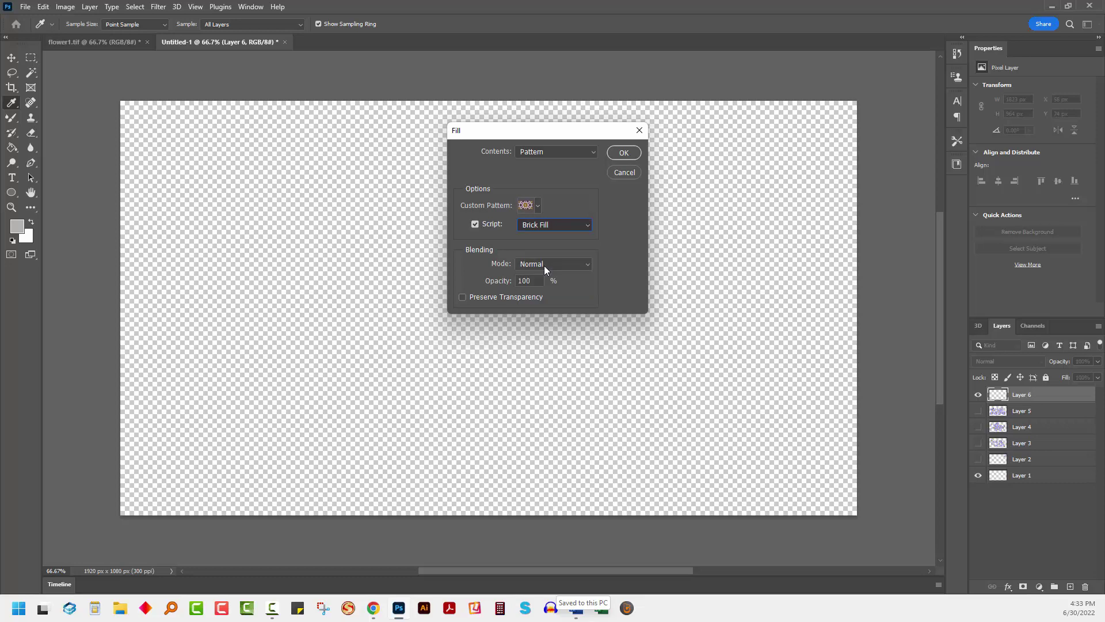
pyautogui.click(536, 206)
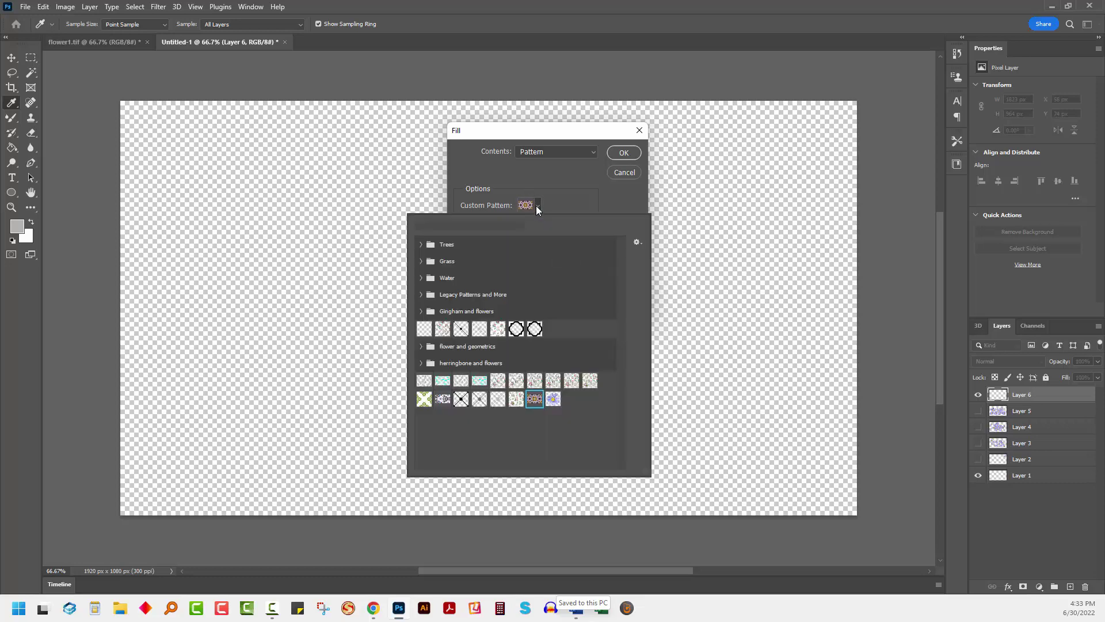
pyautogui.click(553, 399)
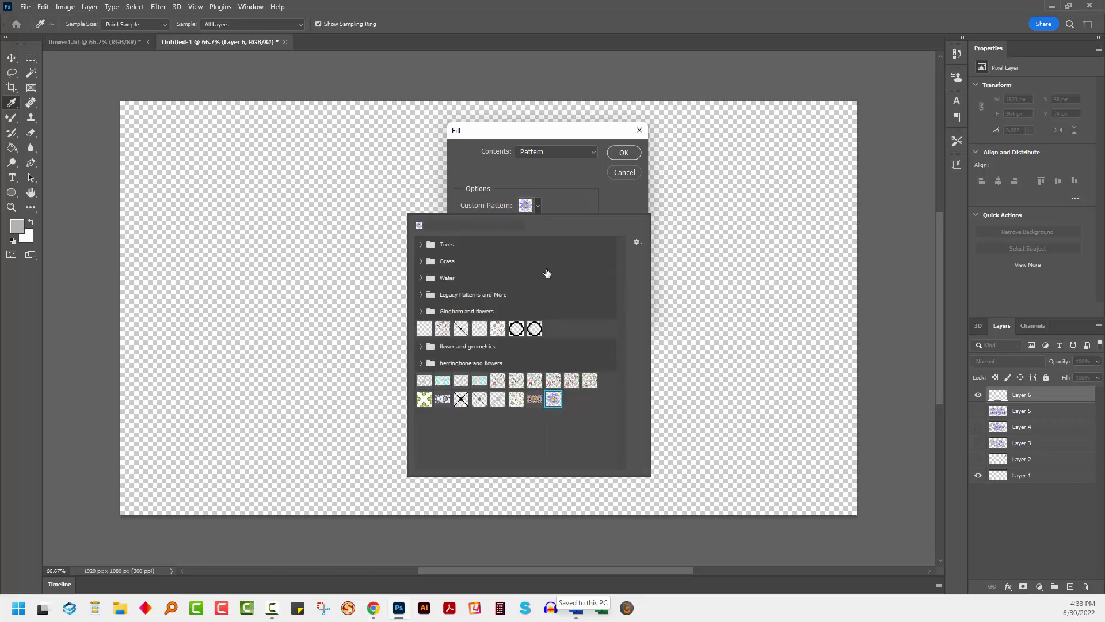
pyautogui.click(622, 154)
pyautogui.click(621, 153)
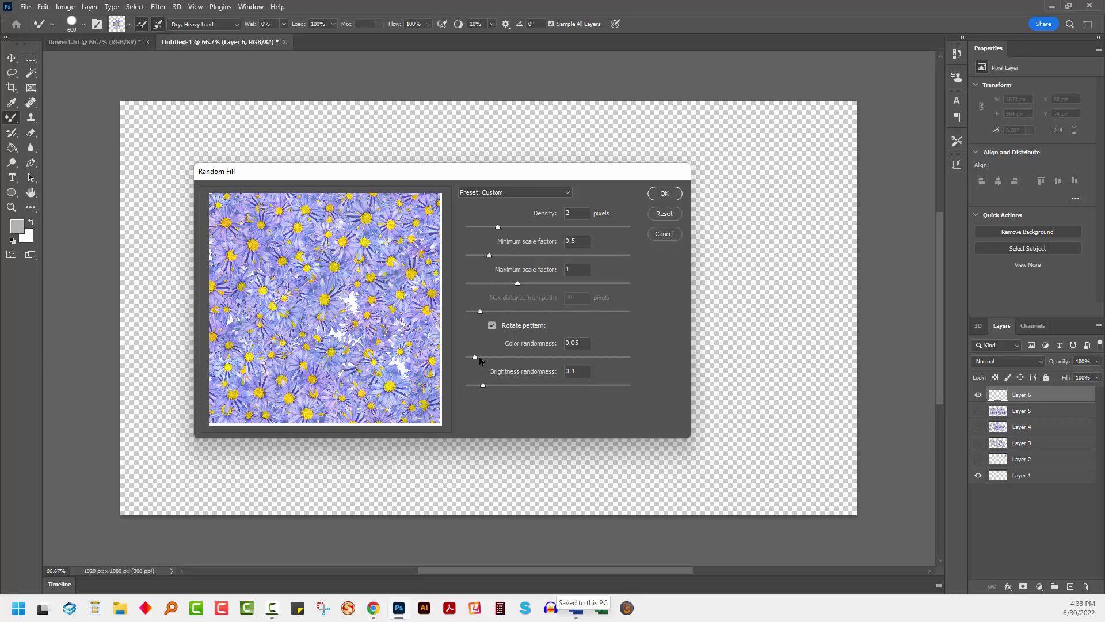
# - Set Random Fill colour and brightness randomness to 0 and scale to 0.32–0.87, then apply
pyautogui.moveTo(477, 357); pyautogui.dragTo(440, 358)
pyautogui.moveTo(483, 385); pyautogui.dragTo(413, 389)
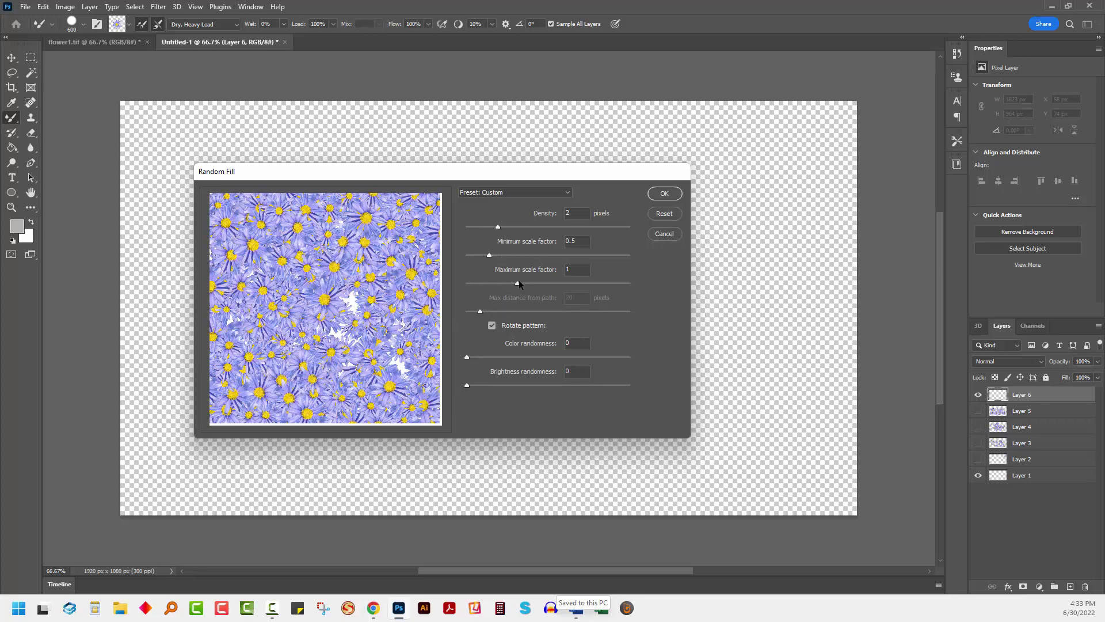
pyautogui.moveTo(517, 283)
pyautogui.mouseDown()
pyautogui.moveTo(528, 286)
pyautogui.moveTo(496, 285)
pyautogui.mouseUp()
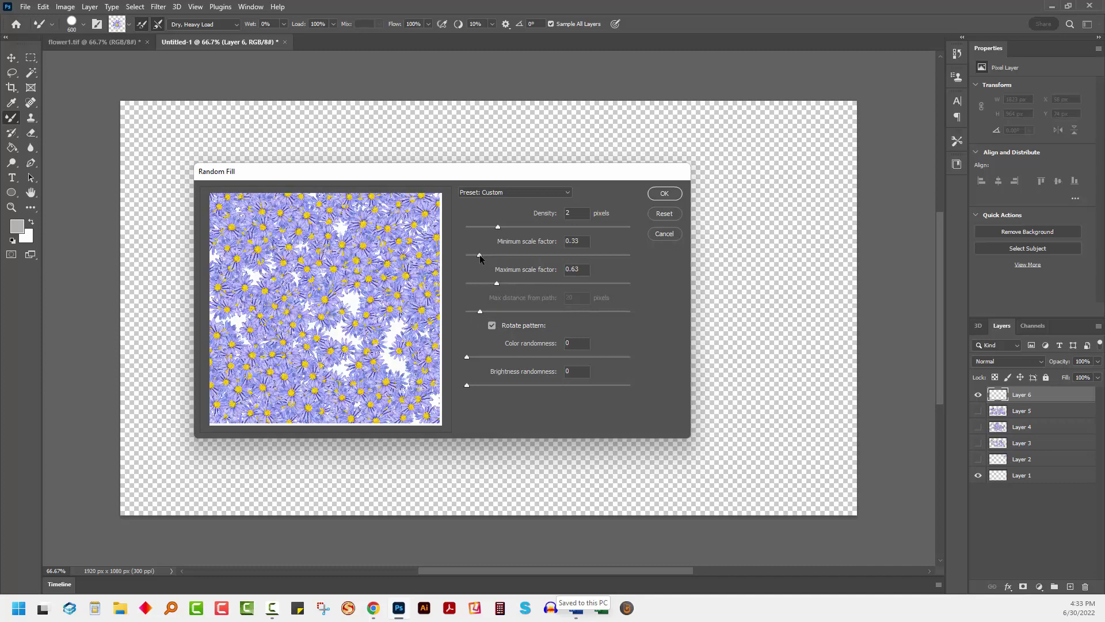
pyautogui.moveTo(480, 256); pyautogui.dragTo(510, 284)
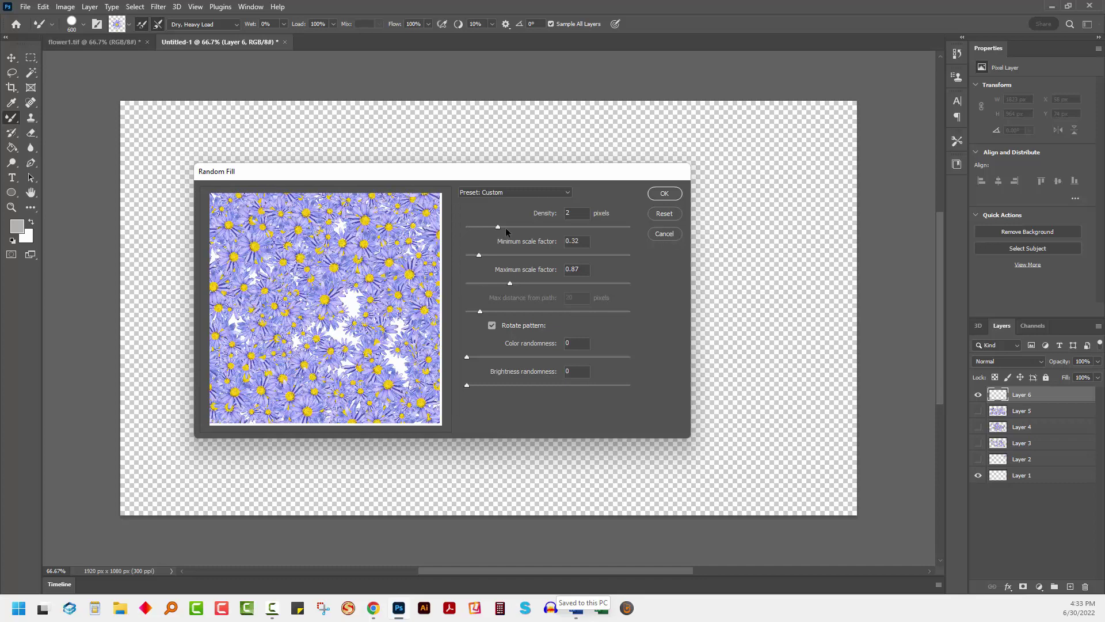
pyautogui.click(659, 194)
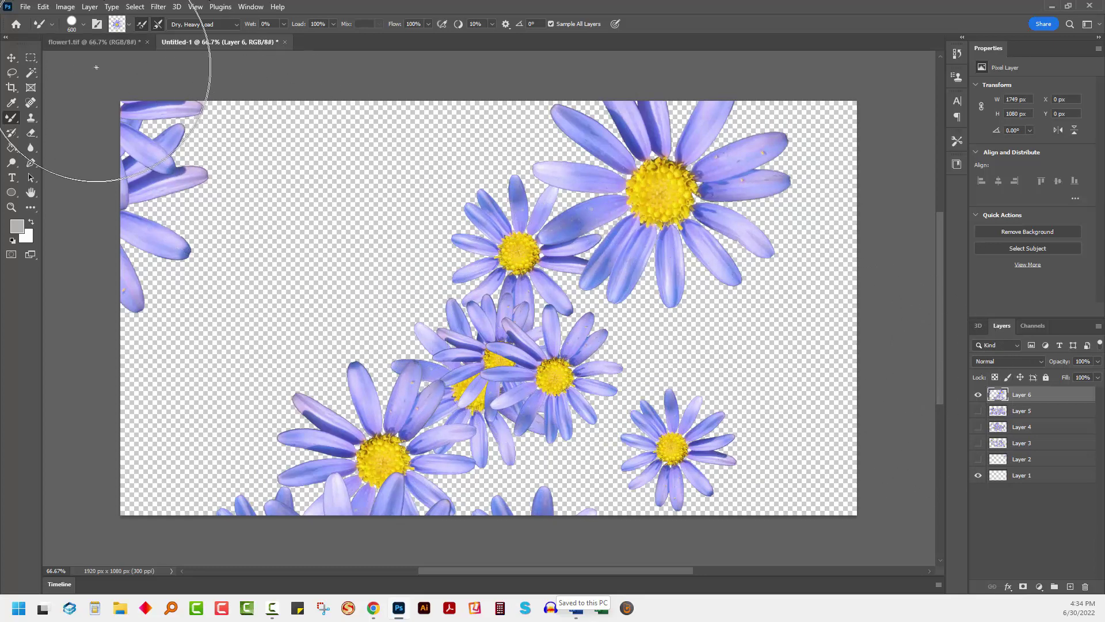
# - Undo Layer 6's daisy fill and redo the Random Fill at density 5.6
pyautogui.hotkey('ctrl', 'z')
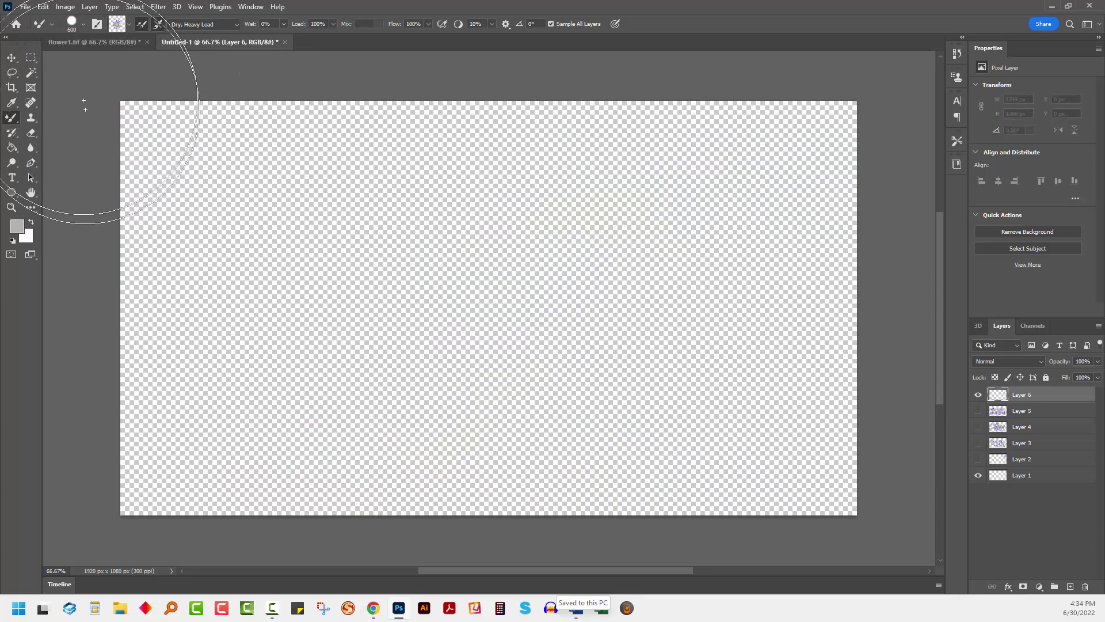
pyautogui.click(43, 7)
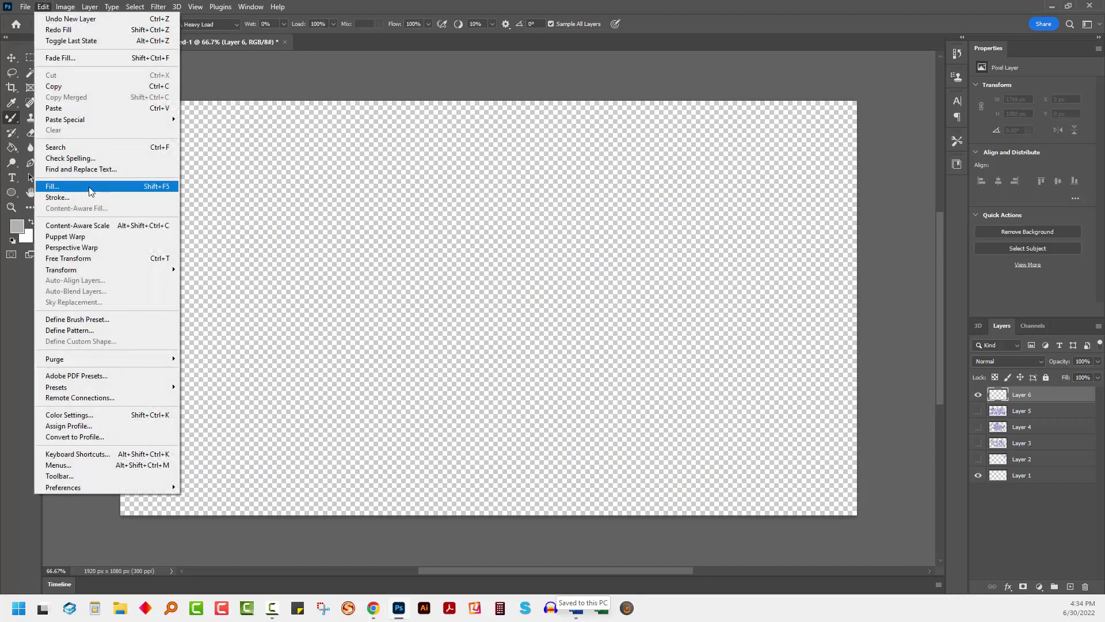
pyautogui.click(77, 187)
pyautogui.click(622, 154)
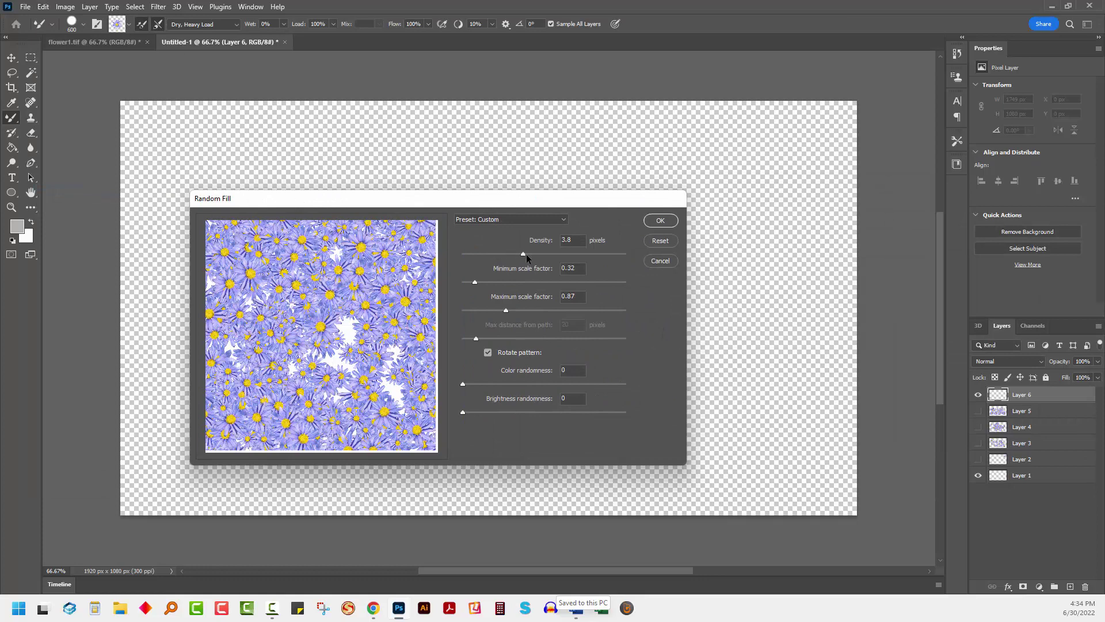
pyautogui.click(554, 255)
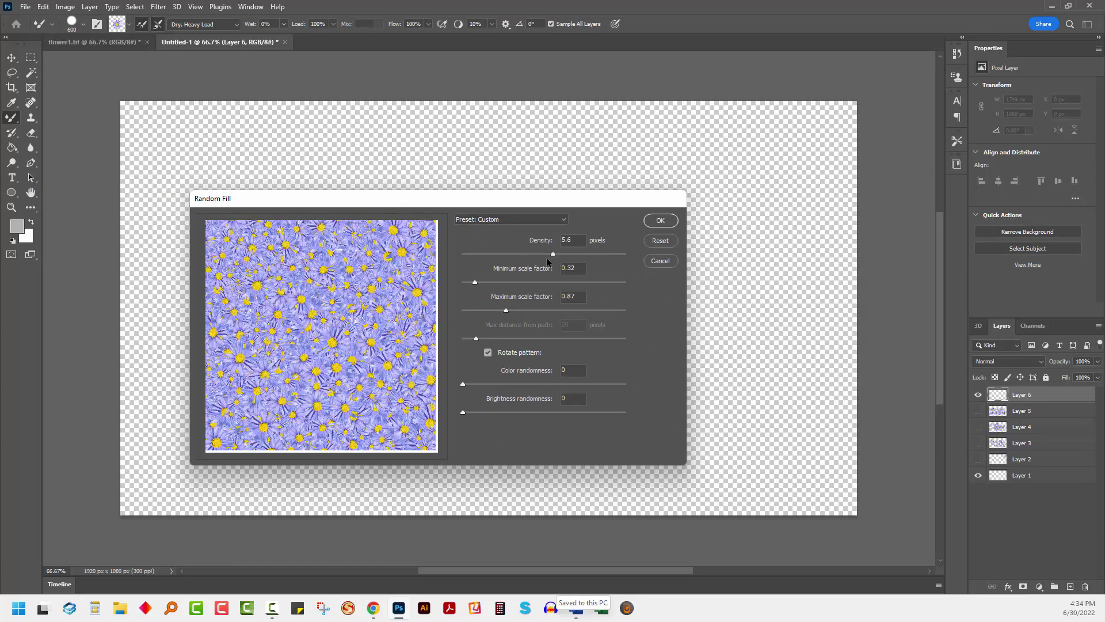
pyautogui.click(661, 223)
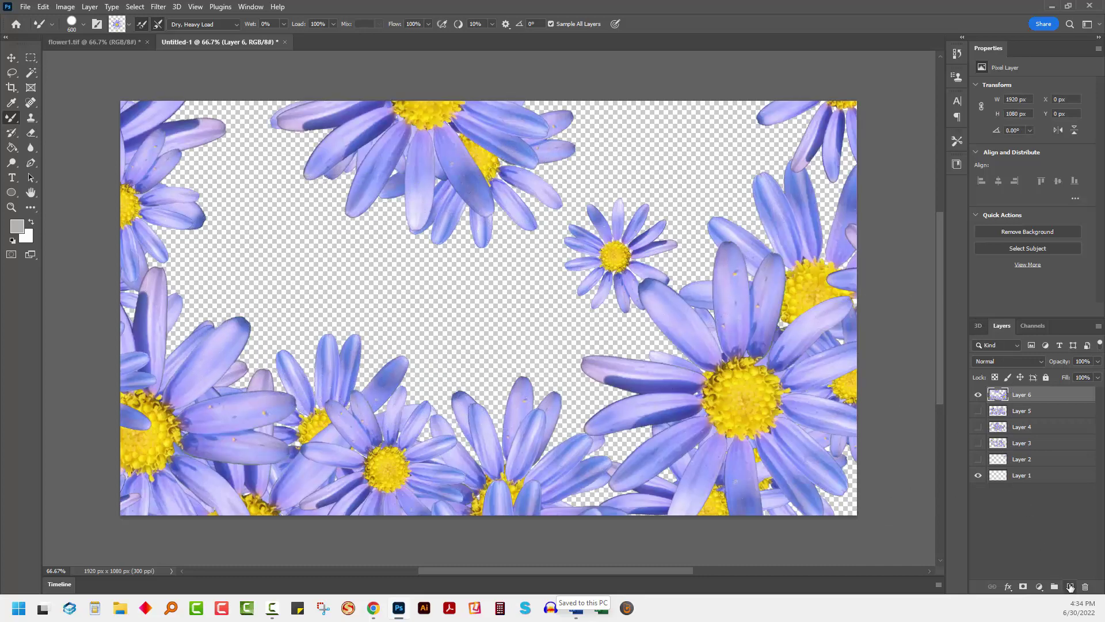
# - Add Layer 7 and Random Fill it with daisies at density 6.6
pyautogui.click(1068, 586)
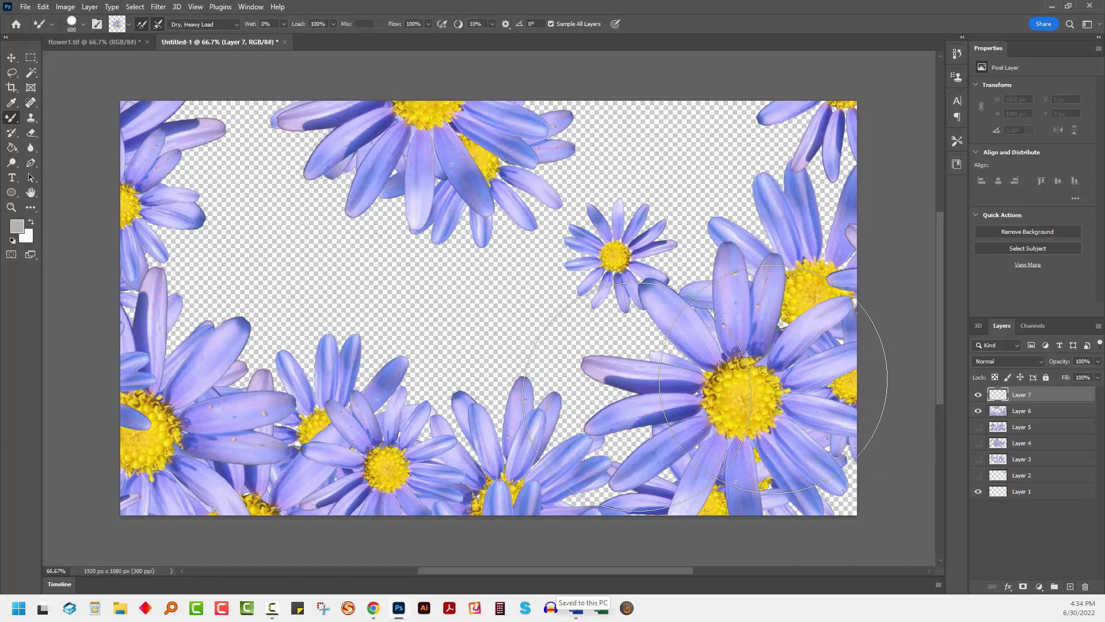
pyautogui.click(46, 7)
pyautogui.click(102, 188)
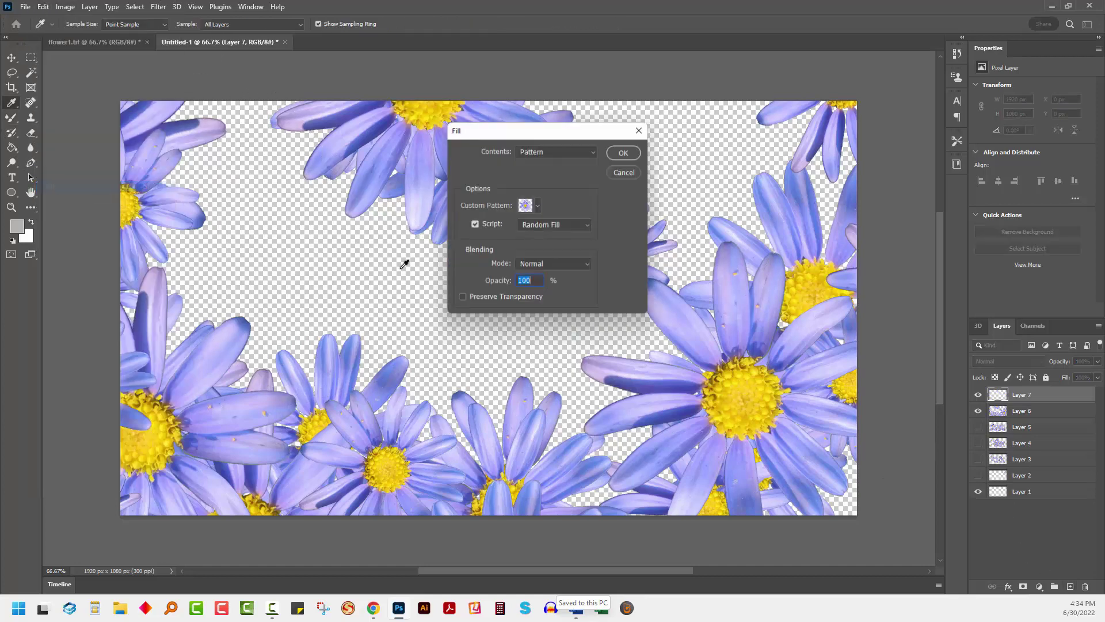
pyautogui.click(624, 153)
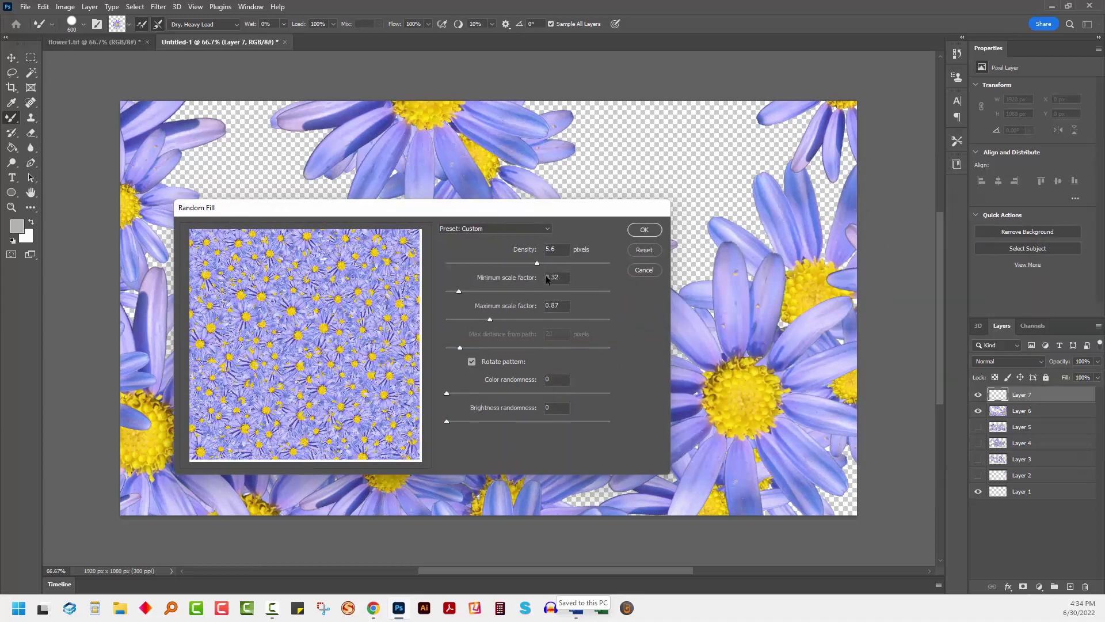
pyautogui.click(644, 229)
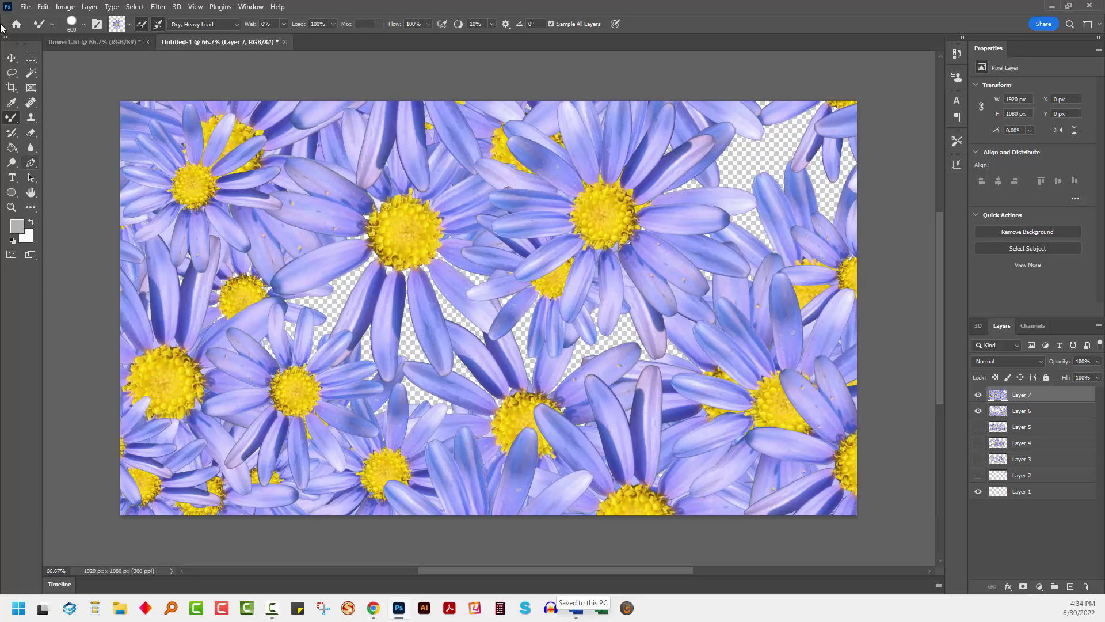
# - Switch to the Move tool to reposition Layer 7's daisies
pyautogui.click(12, 57)
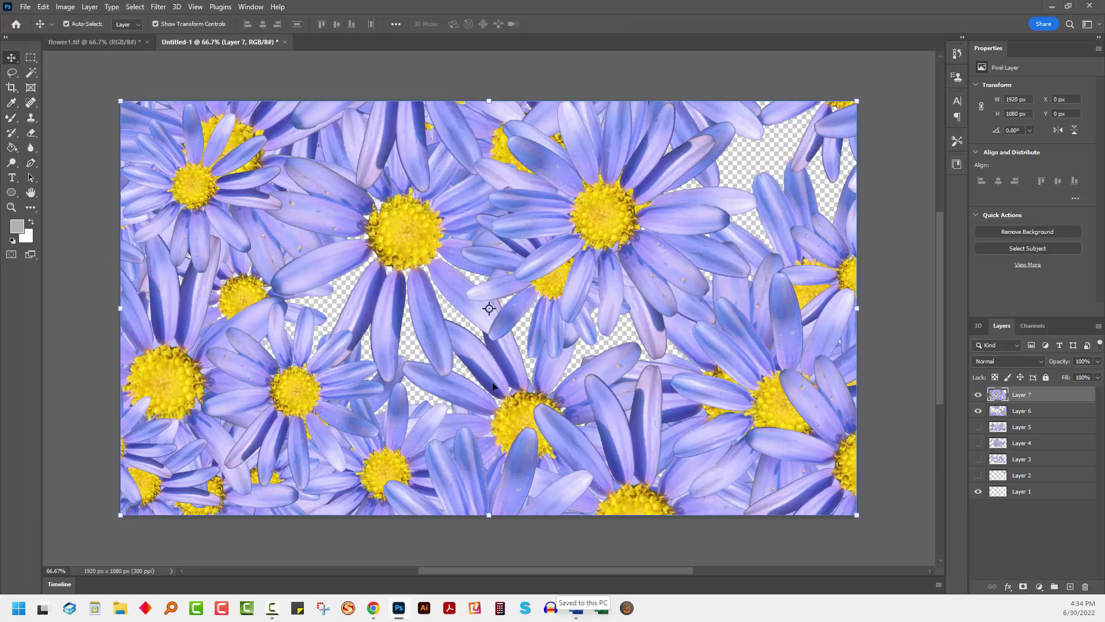